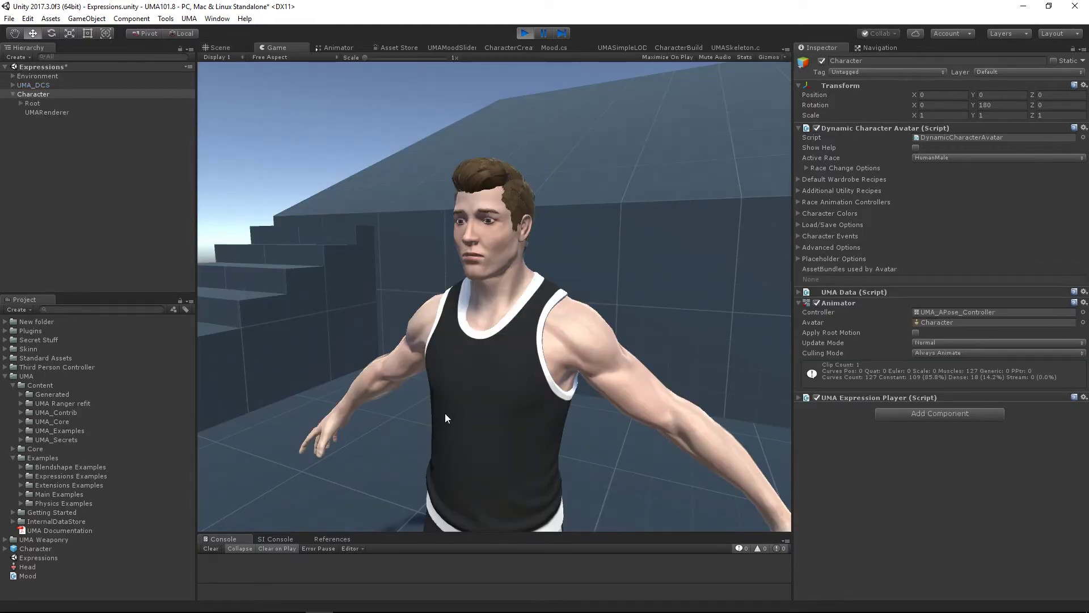
# Step: Review the Default Wardrobe Recipes, Additional Utility Recipes and Race Animation Controllers lists, then stop play mode
pyautogui.click(798, 180)
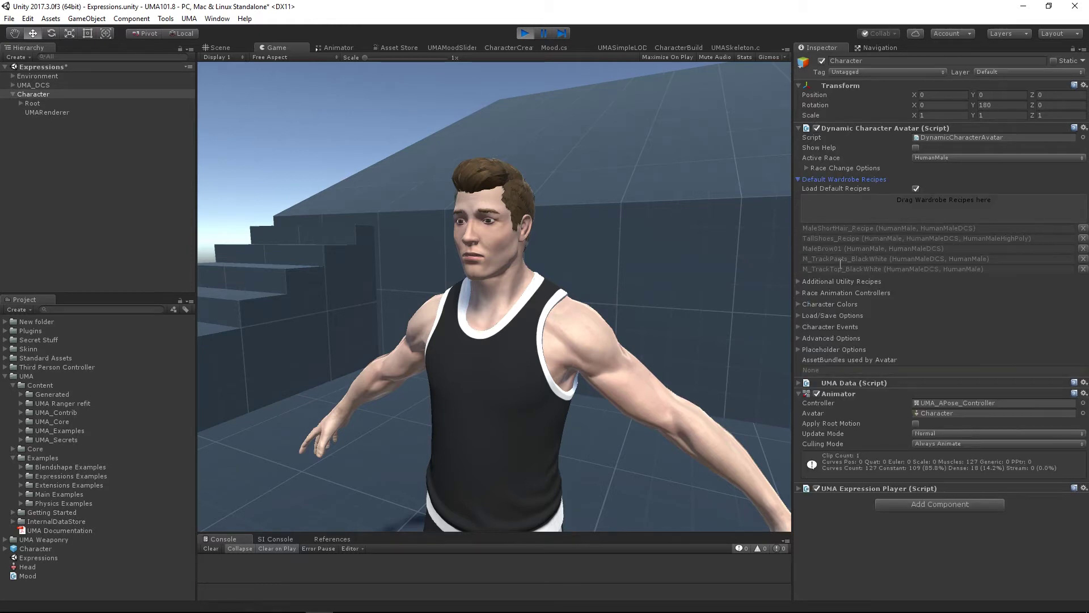
pyautogui.click(798, 179)
pyautogui.click(798, 190)
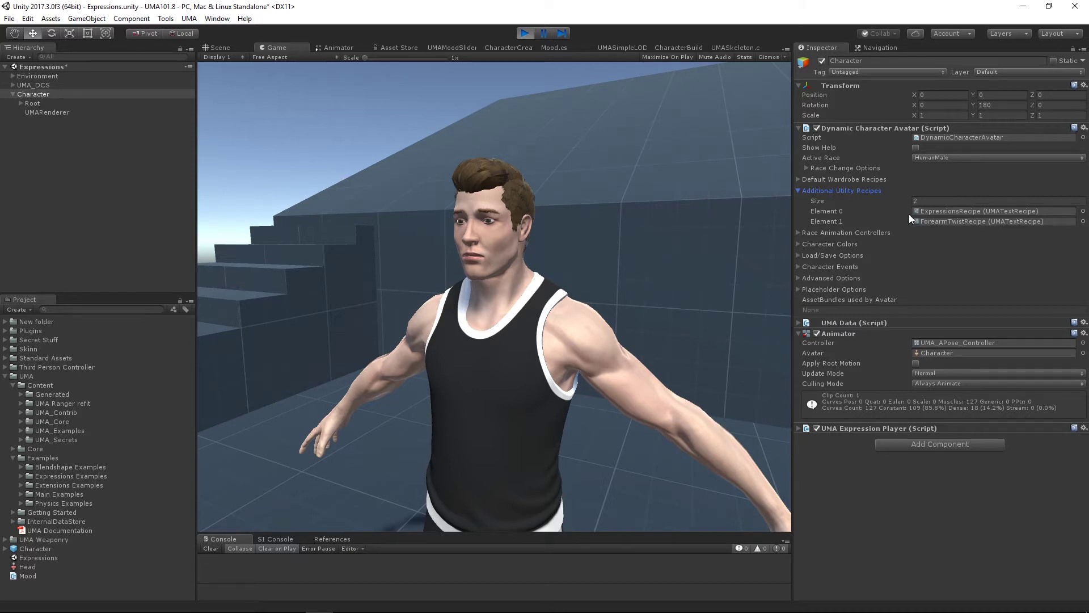
pyautogui.click(798, 191)
pyautogui.click(799, 202)
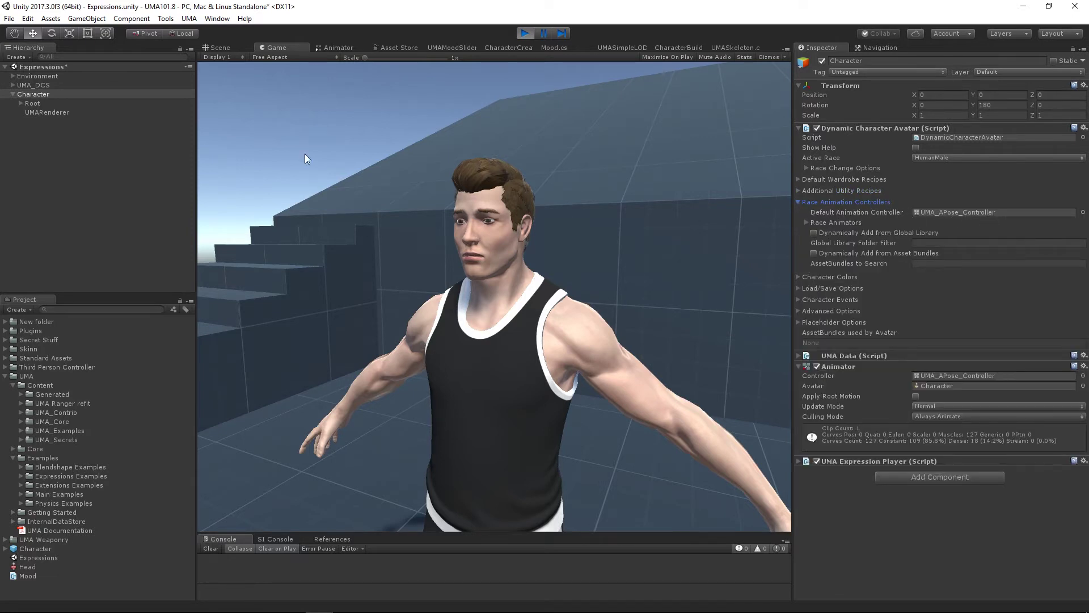
pyautogui.click(582, 233)
pyautogui.click(529, 32)
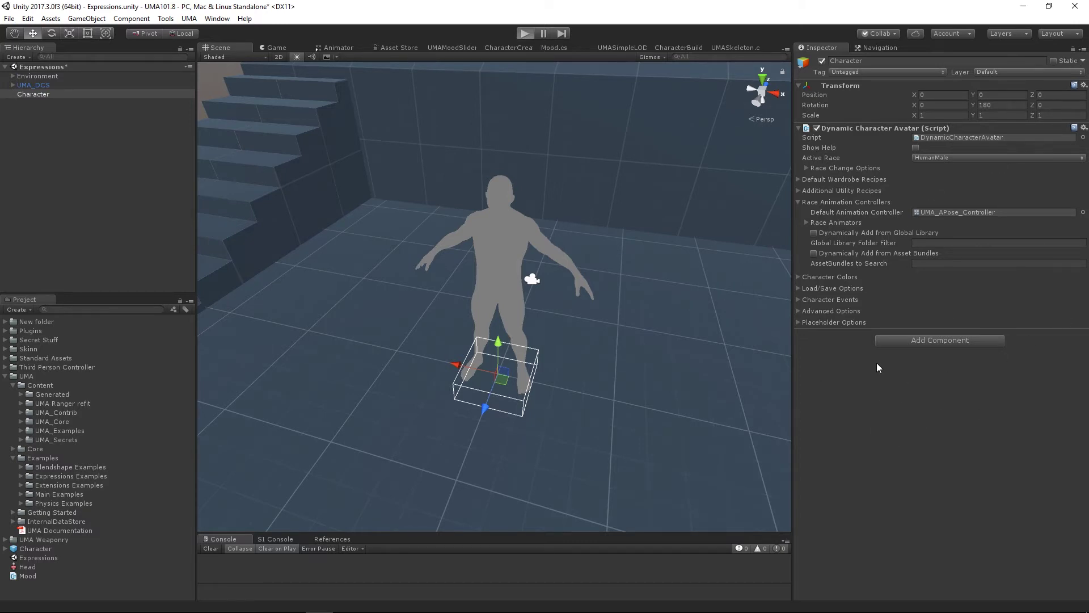
# Step: Add an Animator component to the Character, test-running the scene before and after
pyautogui.hotkey('ctrl', 'p')
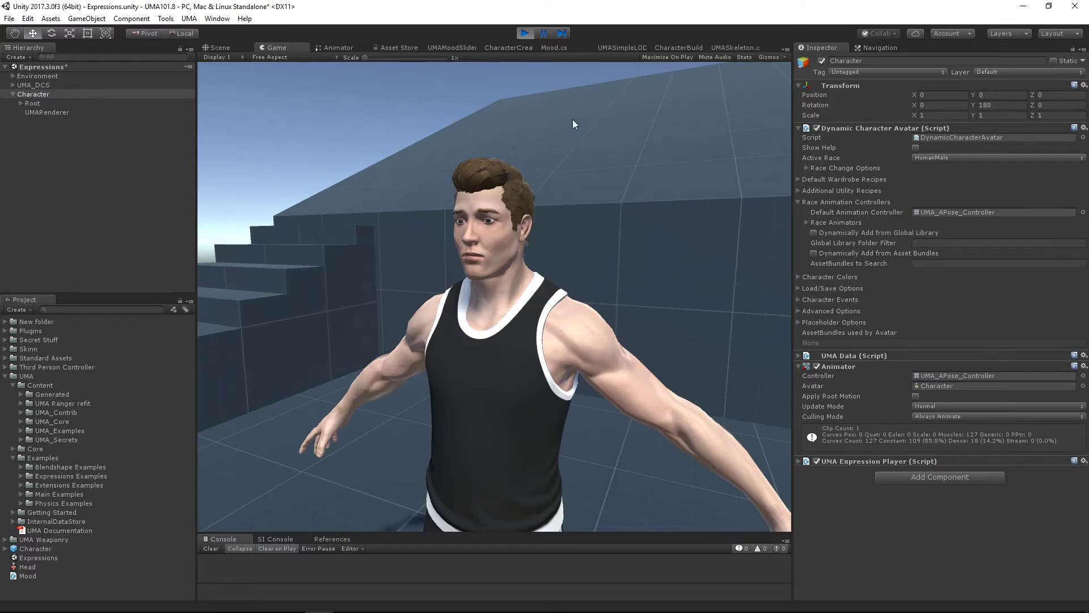
pyautogui.click(522, 33)
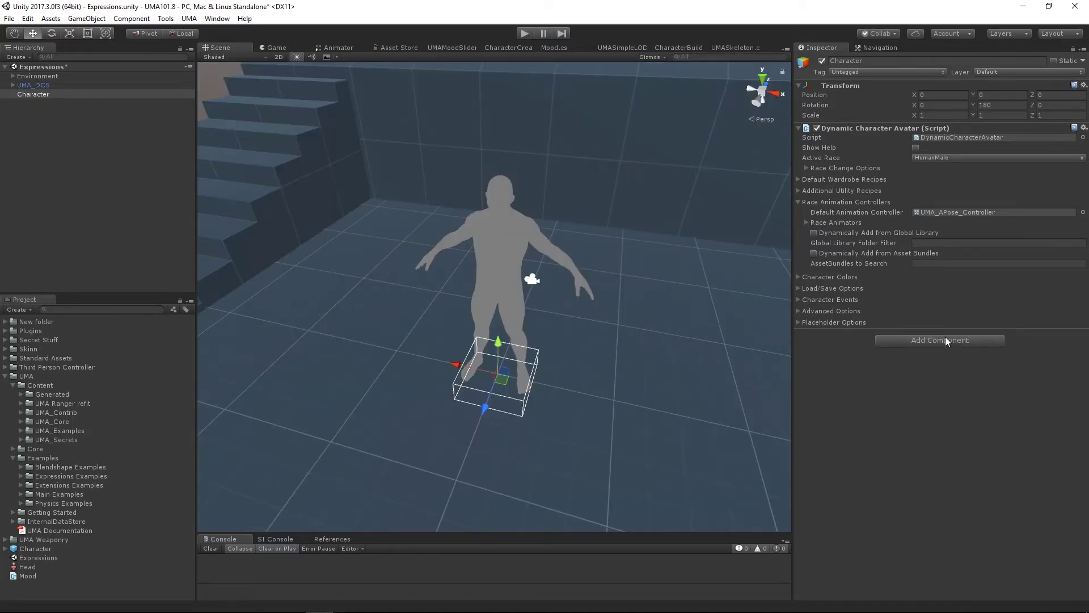
pyautogui.click(922, 339)
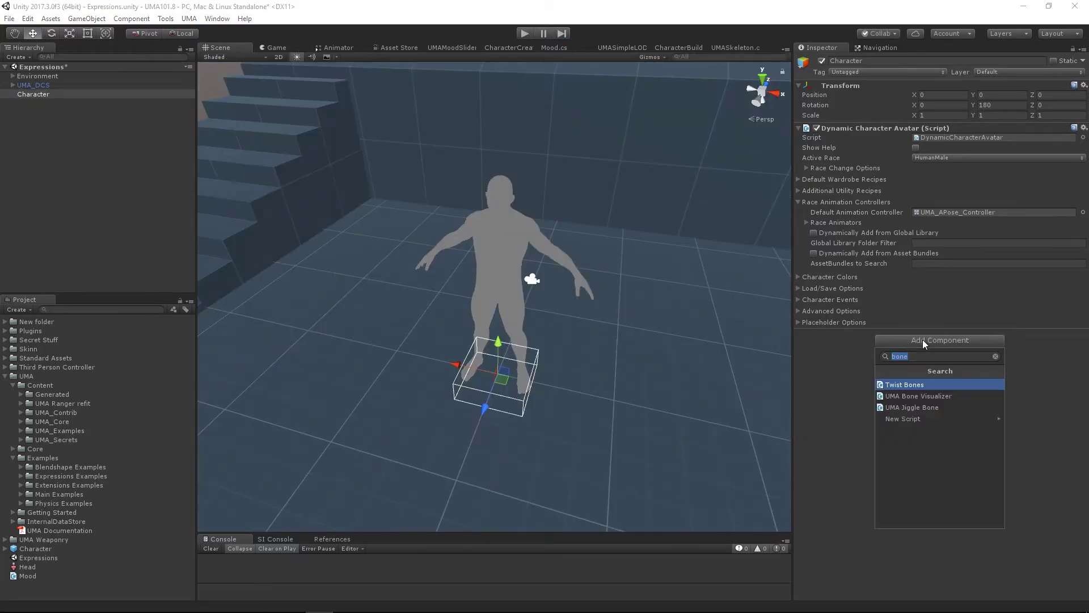
pyautogui.write('an')
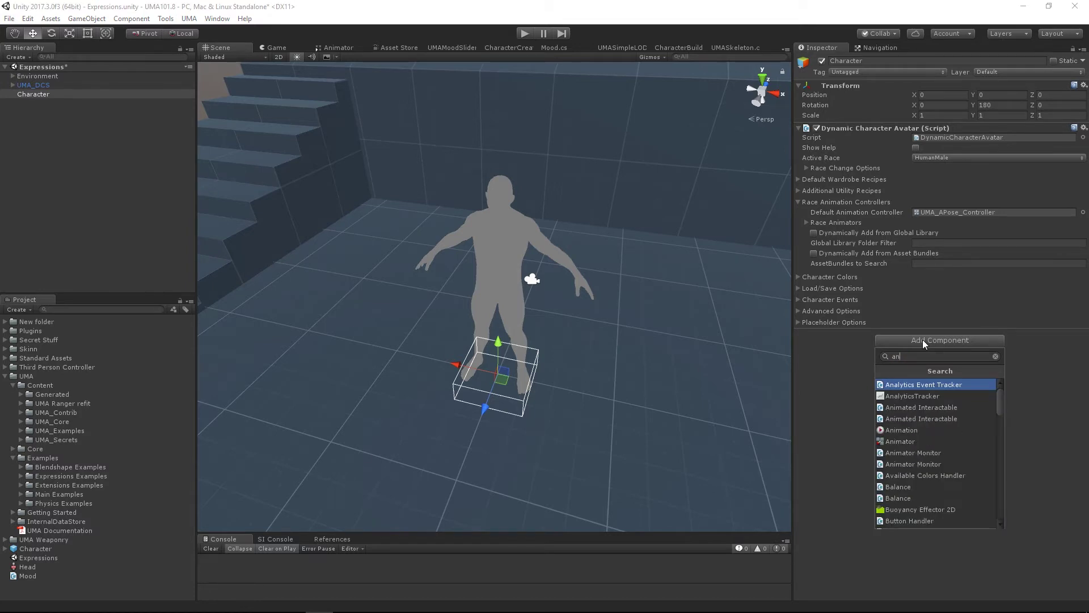
pyautogui.click(904, 443)
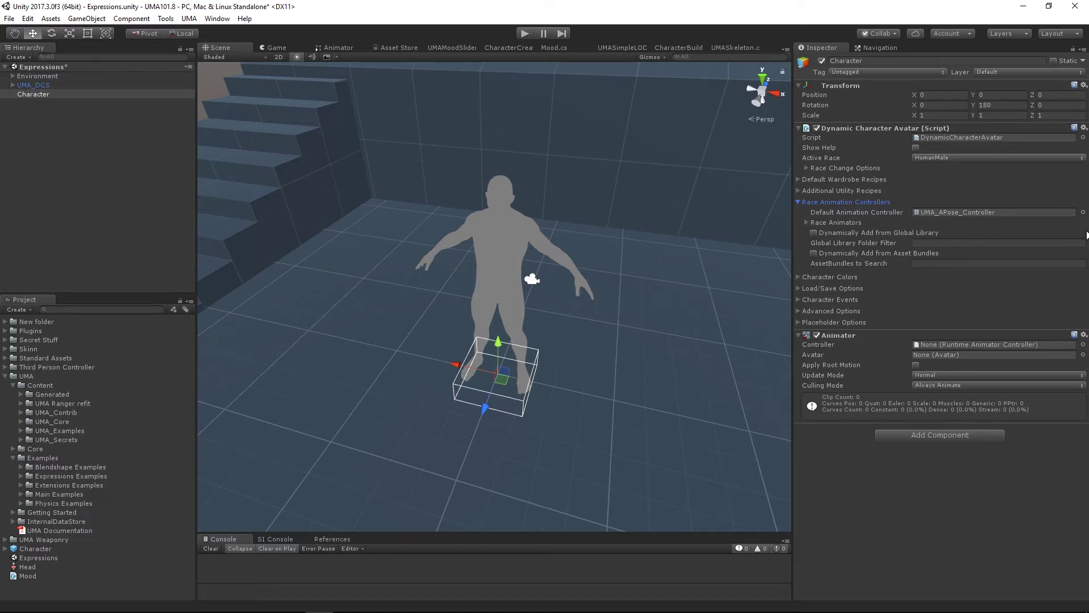
pyautogui.hotkey('ctrl', 'p')
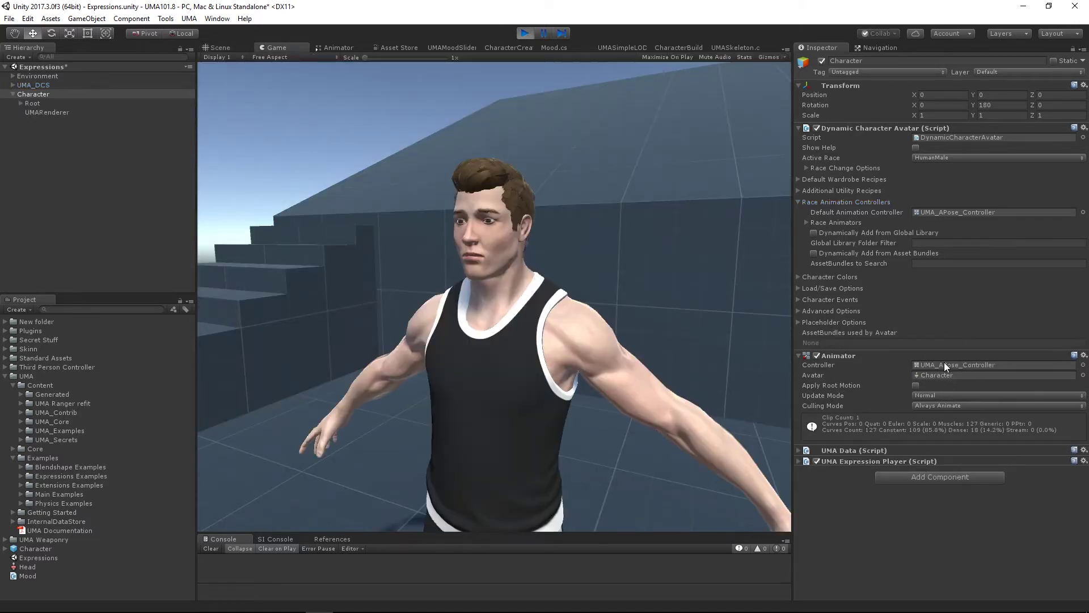
pyautogui.click(525, 32)
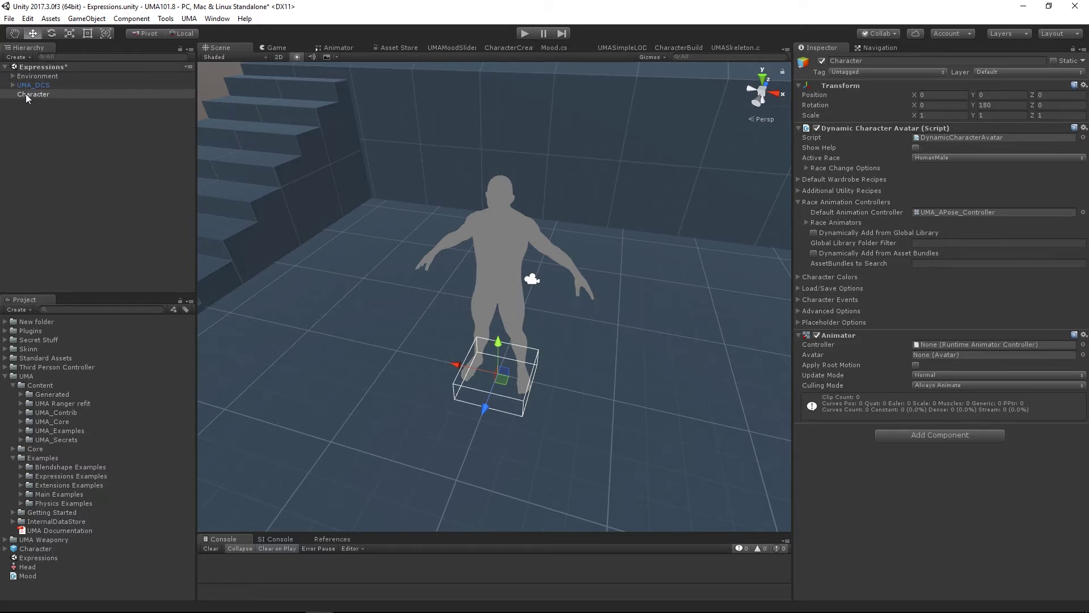
pyautogui.click(528, 33)
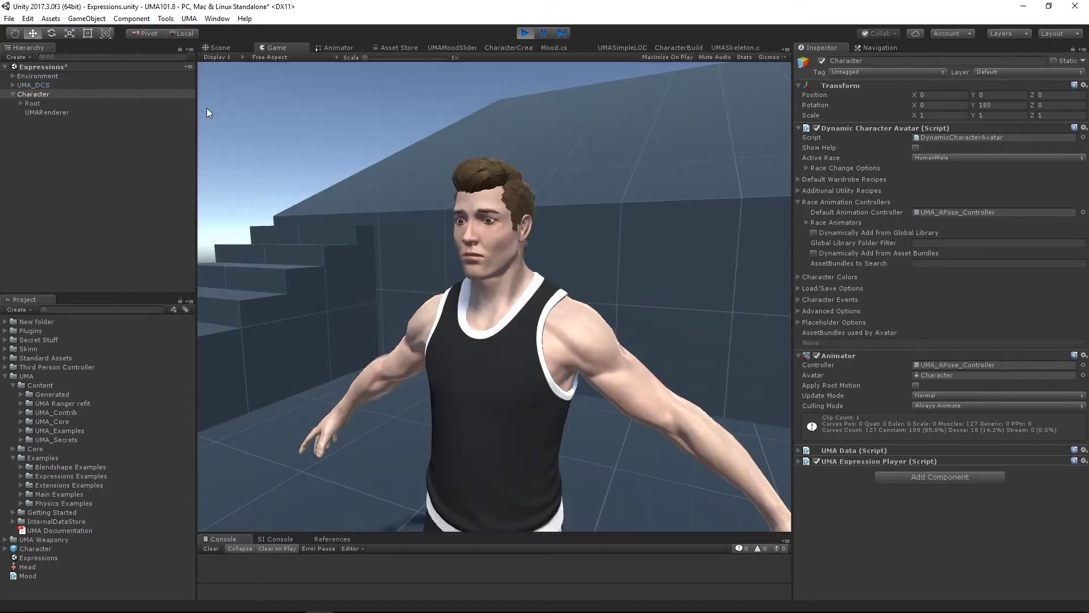
pyautogui.click(20, 103)
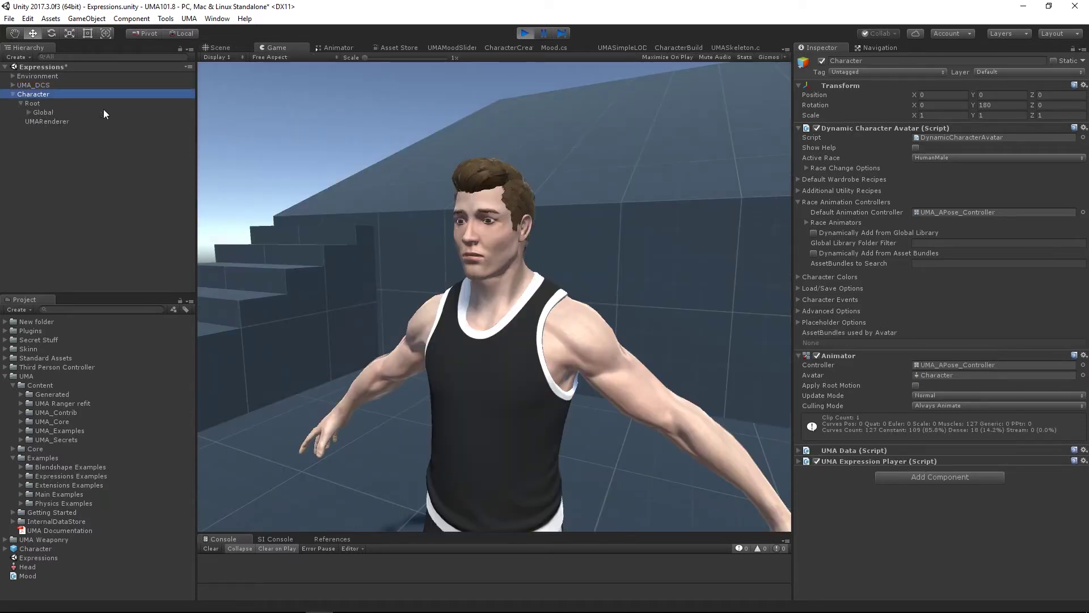
pyautogui.click(21, 102)
pyautogui.click(21, 104)
pyautogui.click(524, 33)
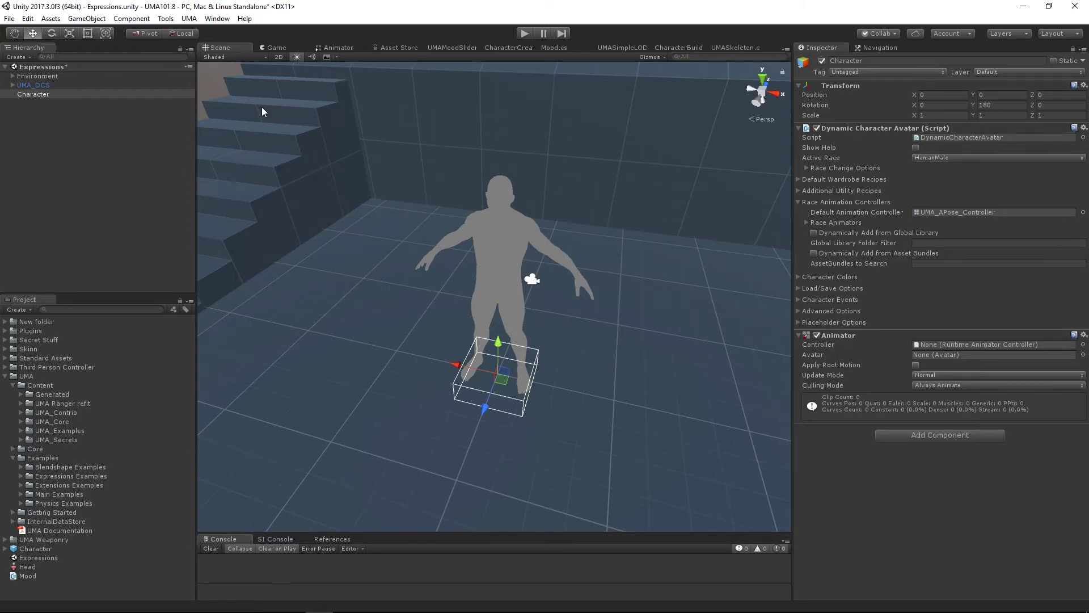
# Step: Generate bones for Character using the UMA Bone Builder tool
pyautogui.click(190, 20)
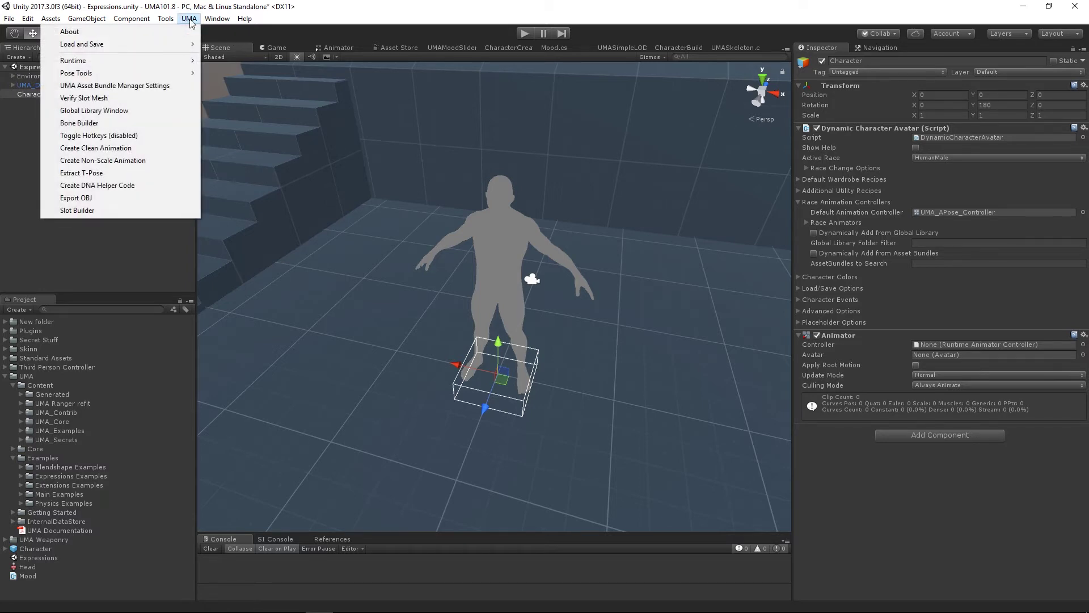
pyautogui.click(79, 124)
pyautogui.moveTo(522, 127); pyautogui.dragTo(349, 94)
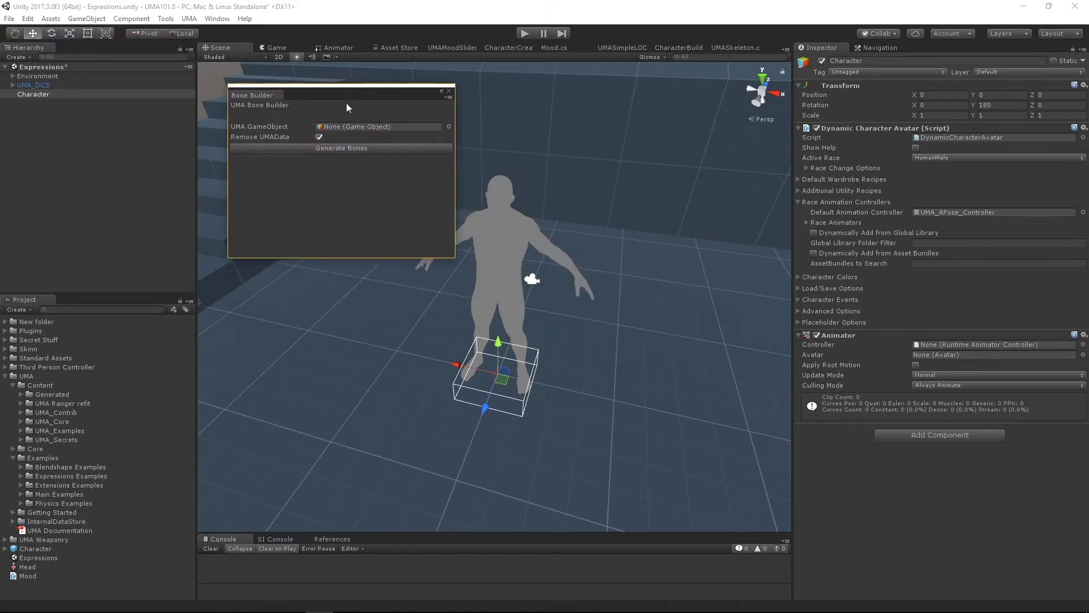
pyautogui.moveTo(39, 94); pyautogui.dragTo(351, 129)
pyautogui.click(337, 148)
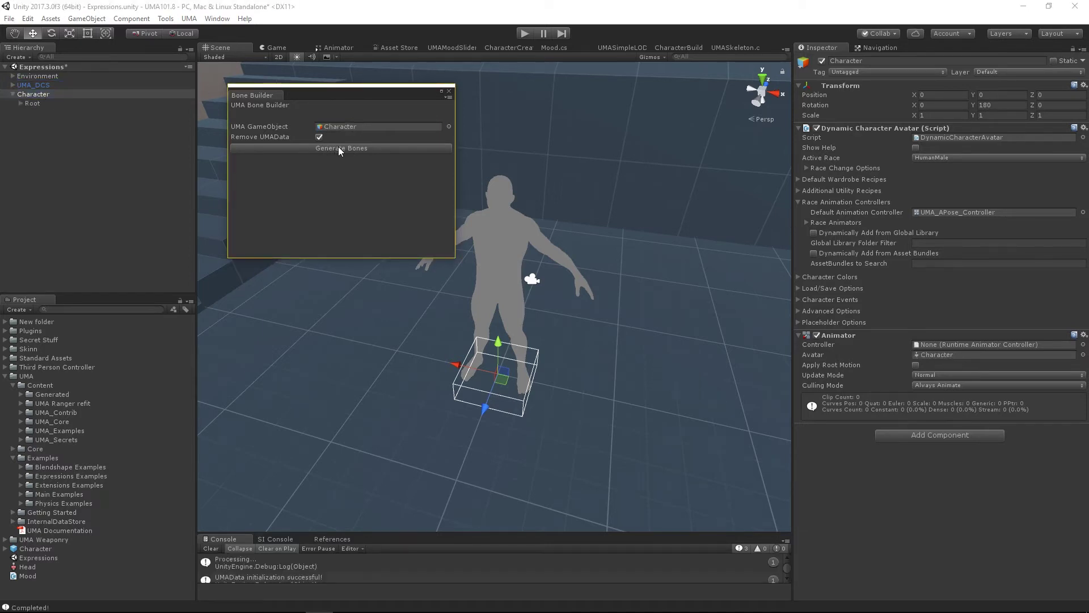
pyautogui.click(450, 92)
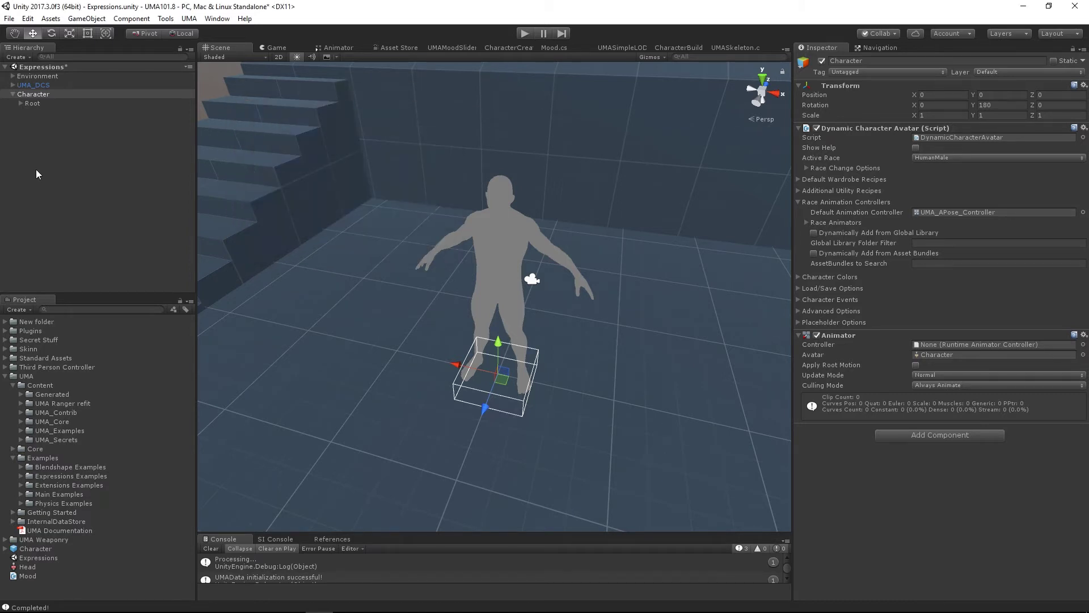
# Step: Check the new Root bone hierarchy and start play mode to test the character
pyautogui.click(20, 102)
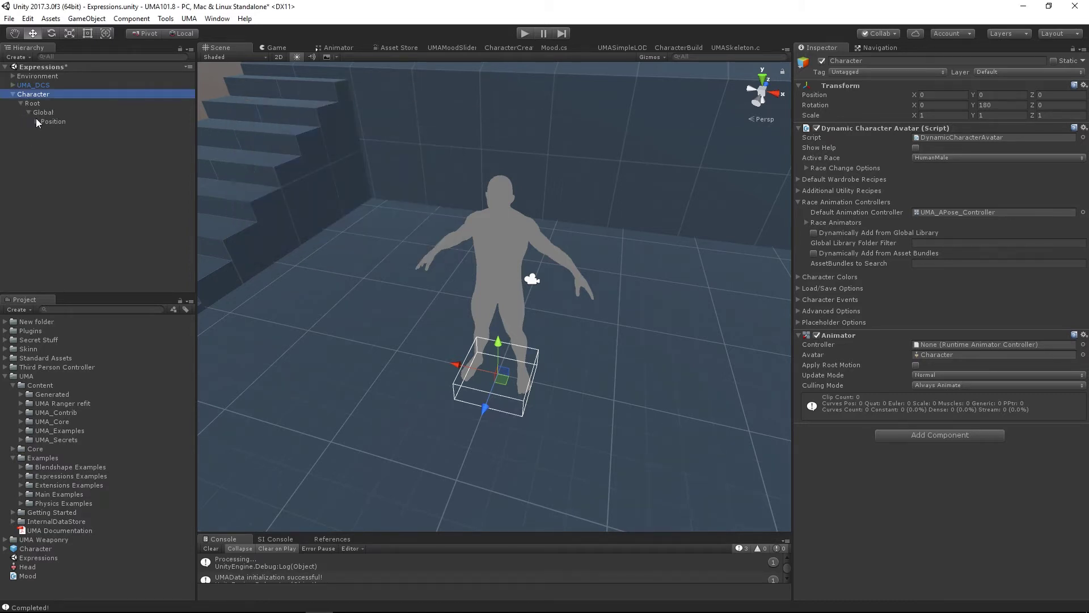
pyautogui.click(20, 103)
pyautogui.click(523, 33)
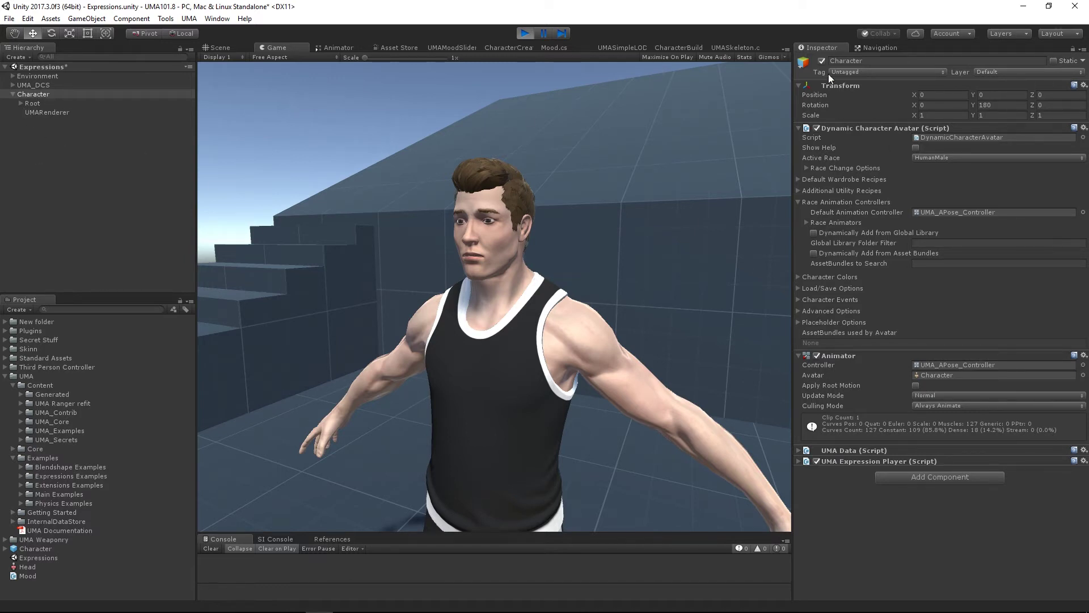
pyautogui.click(523, 36)
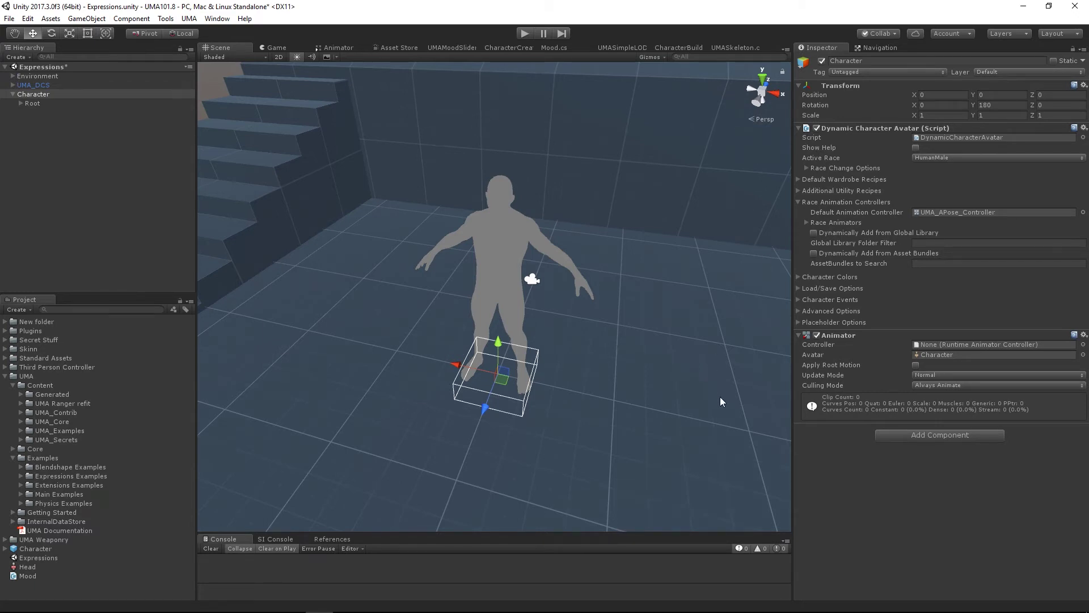
# Step: Add a UMA Bone Visualizer component to the Character via the 'uma bon' search
pyautogui.click(964, 434)
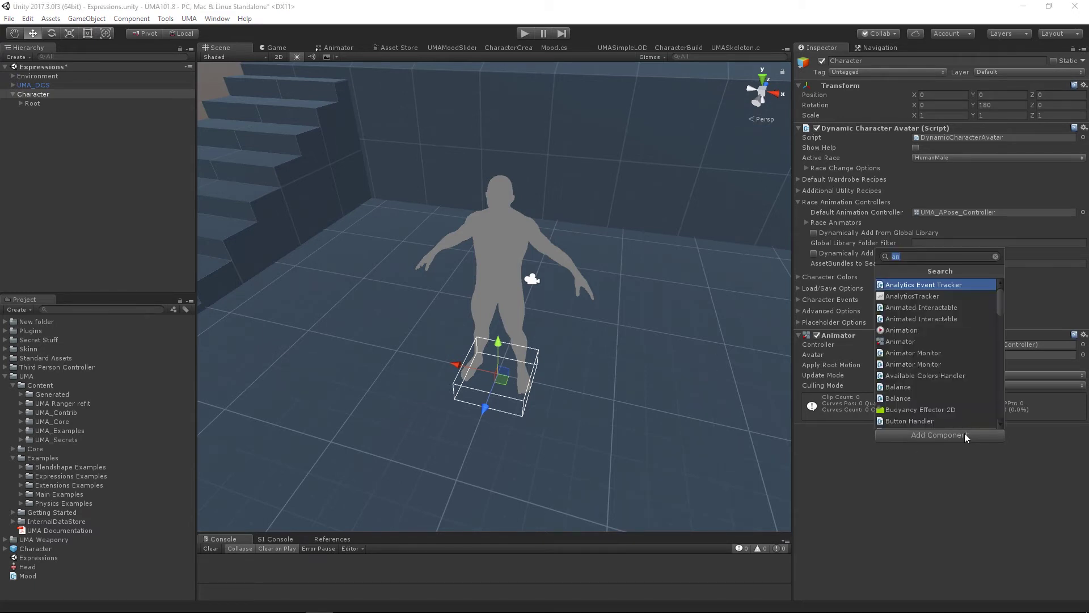
pyautogui.write('uma ')
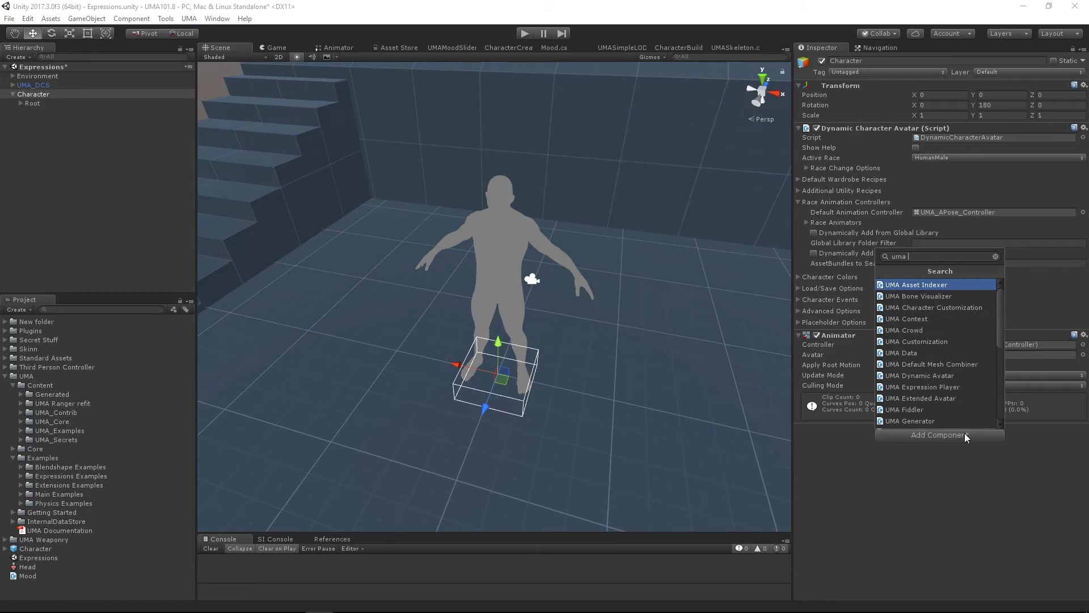
pyautogui.write('bon')
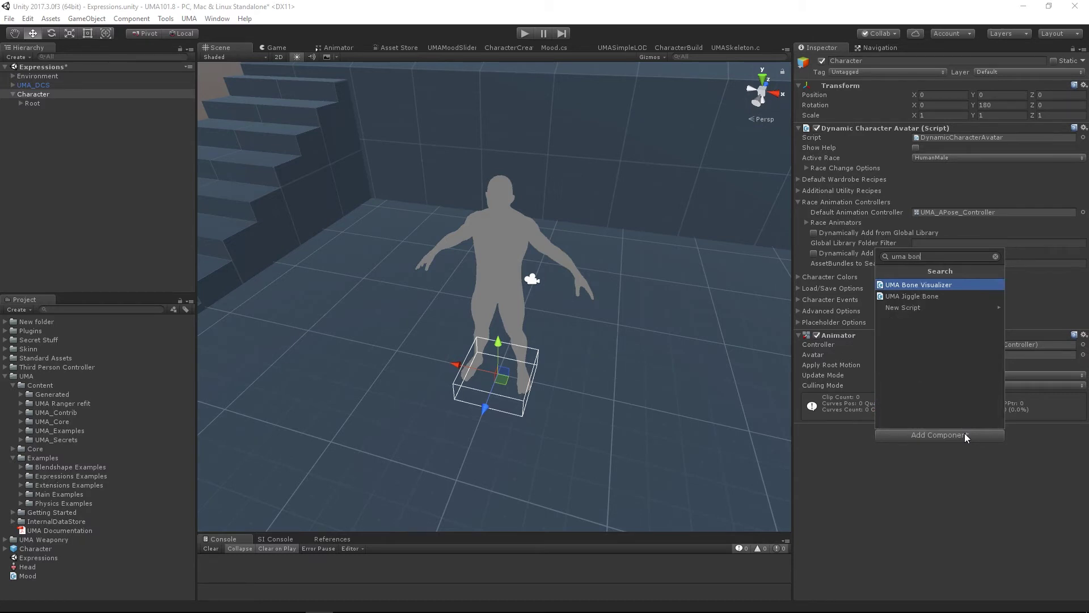
pyautogui.click(914, 286)
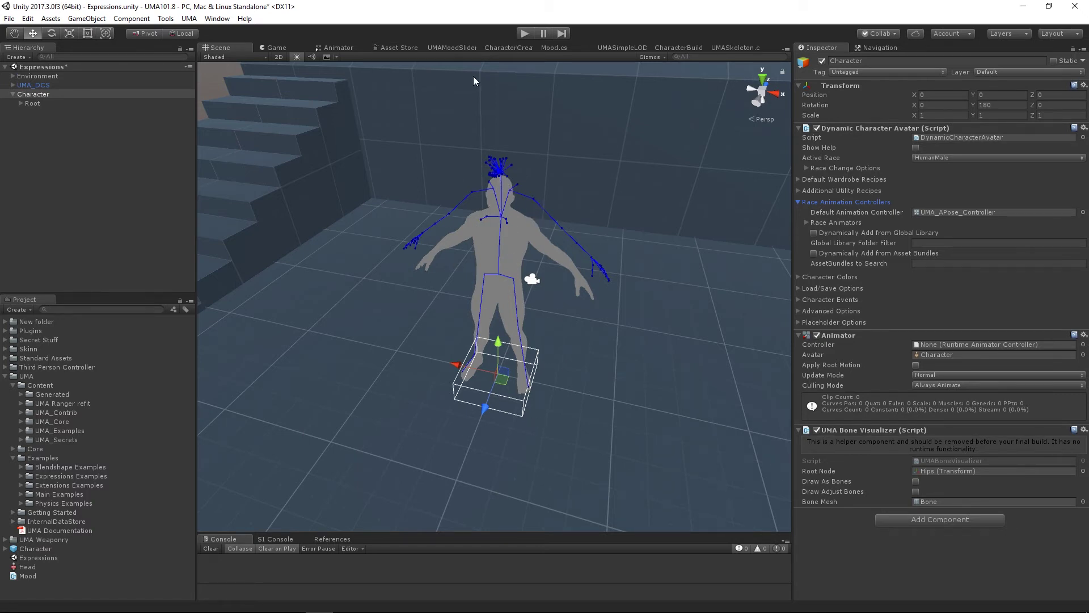
pyautogui.click(525, 33)
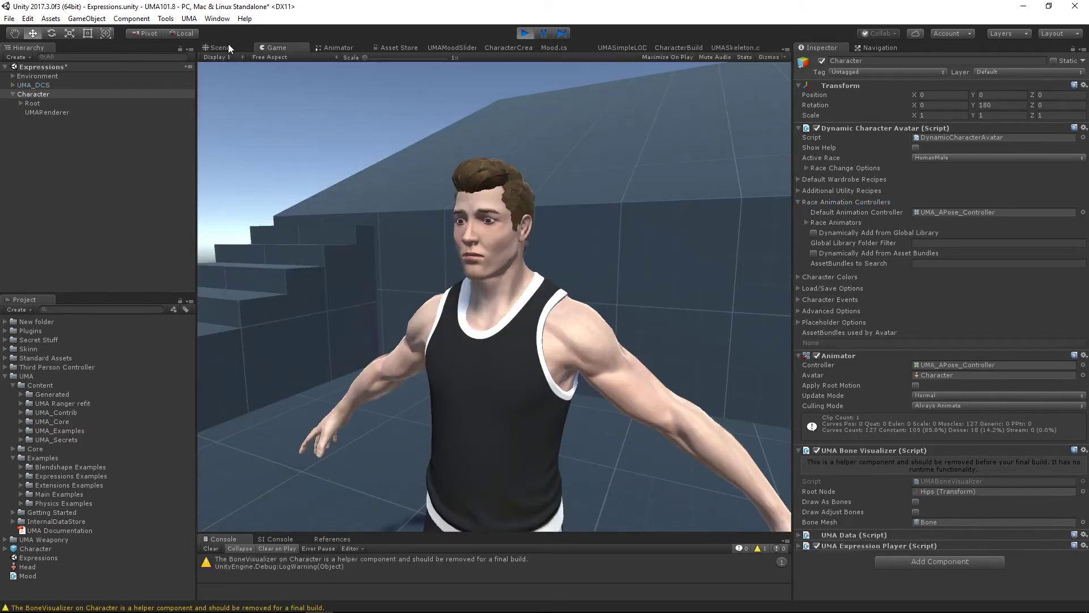
pyautogui.click(223, 49)
pyautogui.scroll(5, 551, 359)
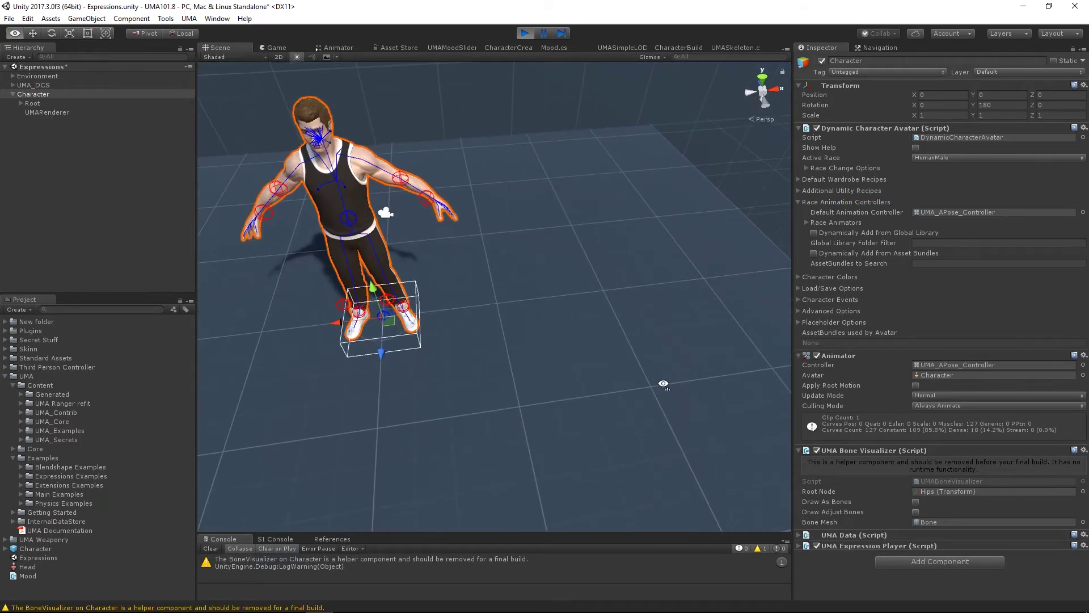
pyautogui.keyDown('alt'); pyautogui.moveTo(662, 381); pyautogui.dragTo(483, 215); pyautogui.keyUp('alt')
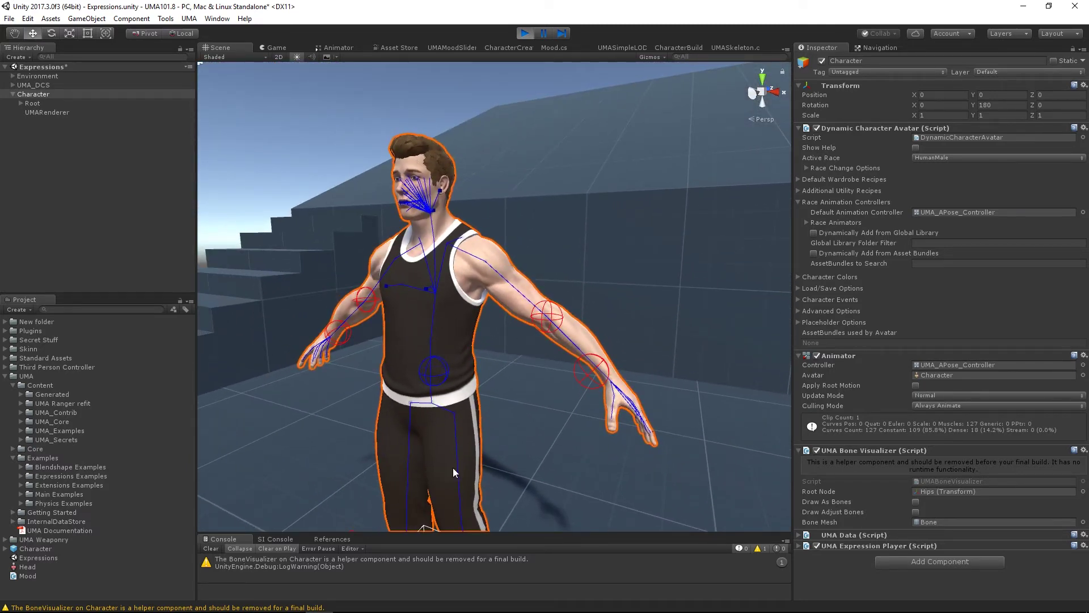
pyautogui.click(524, 35)
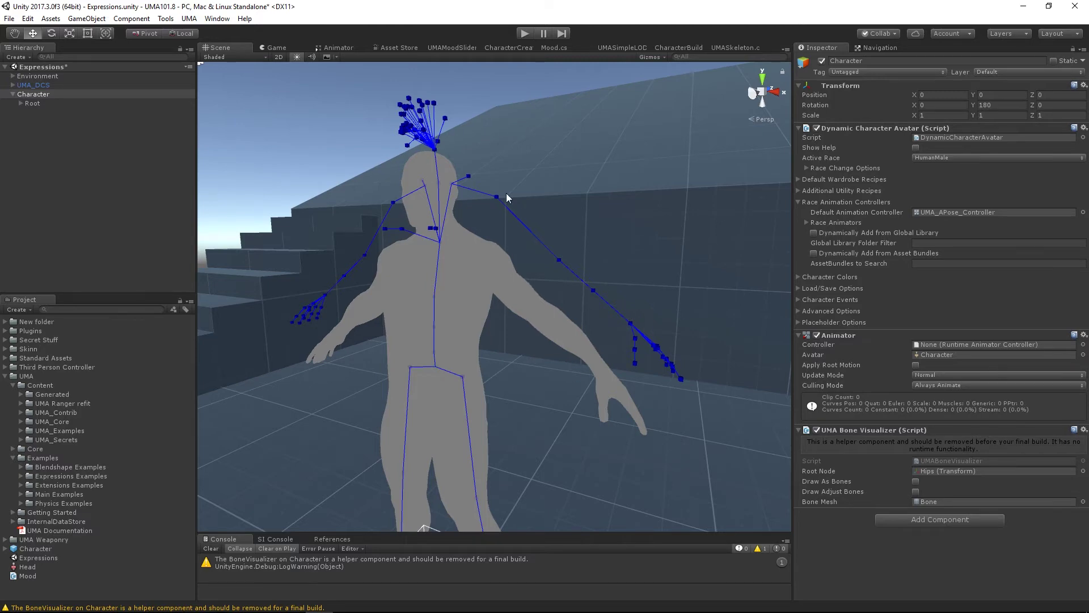
pyautogui.keyDown('alt'); pyautogui.moveTo(525, 331); pyautogui.dragTo(588, 340); pyautogui.keyUp('alt')
pyautogui.scroll(5, 589, 341)
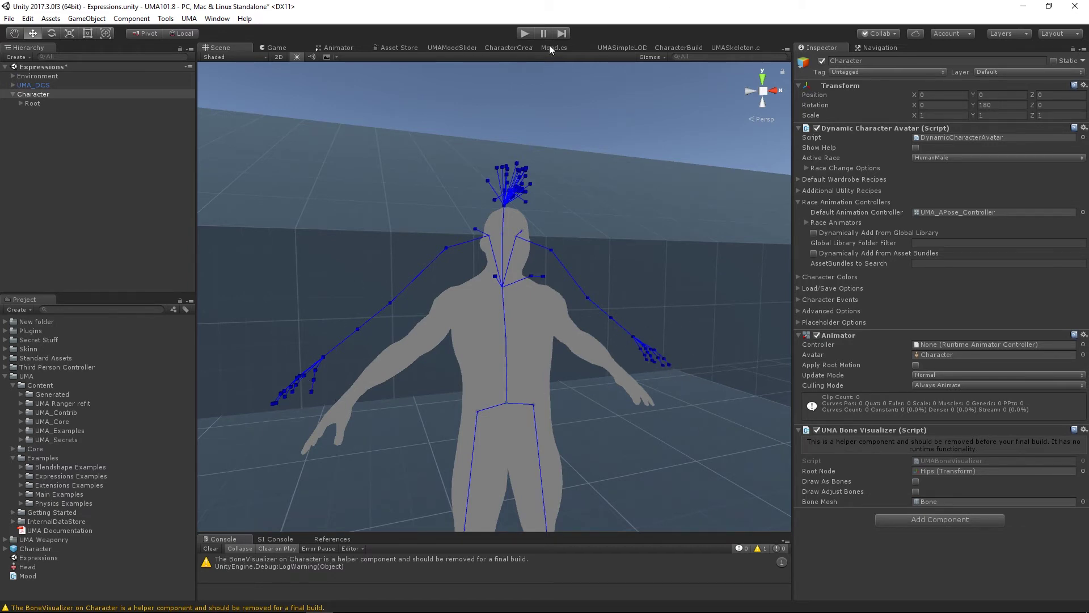
# Step: Run and stop the scene, then unfold the Root, Hips and LowerBack bones
pyautogui.click(524, 33)
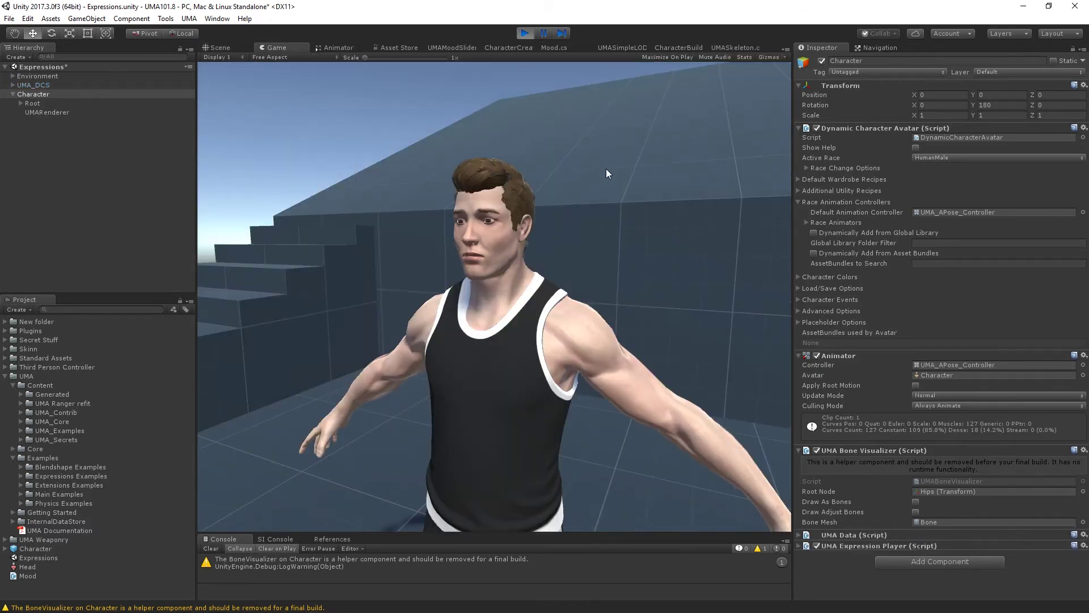
pyautogui.click(528, 35)
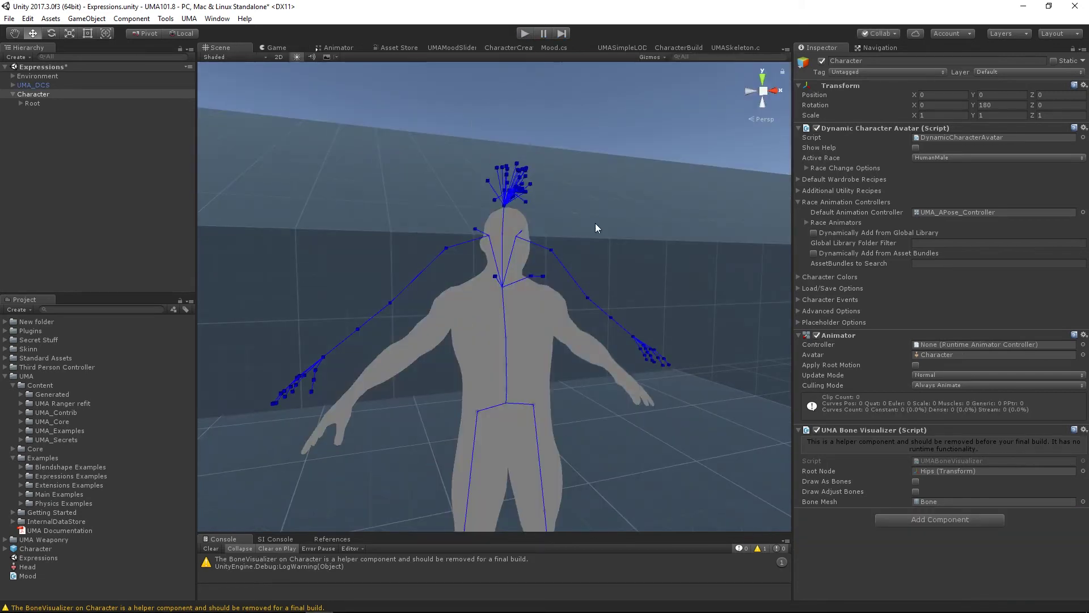
pyautogui.click(20, 104)
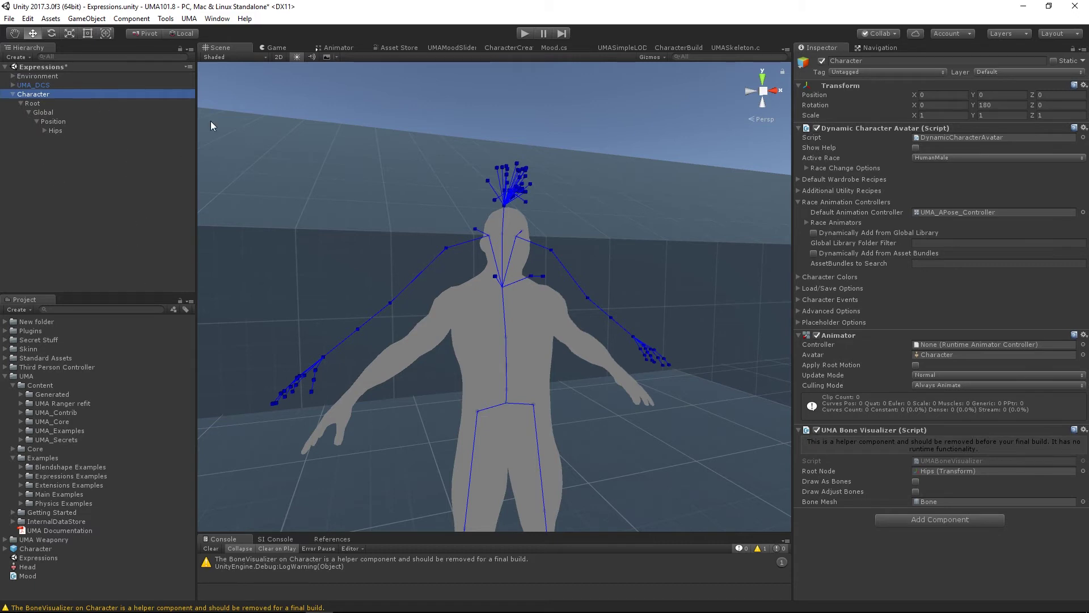
pyautogui.click(44, 131)
pyautogui.click(52, 141)
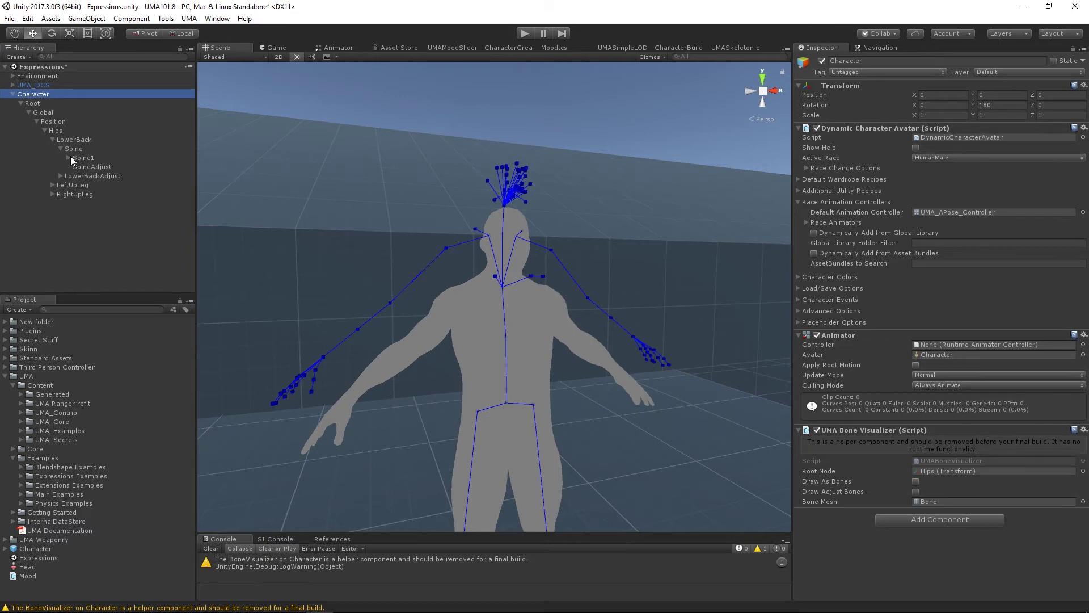
# Step: Unfold Spine1, LeftShoulder, LeftArm, LeftForeArm and LeftHand, and select LeftHand
pyautogui.click(68, 157)
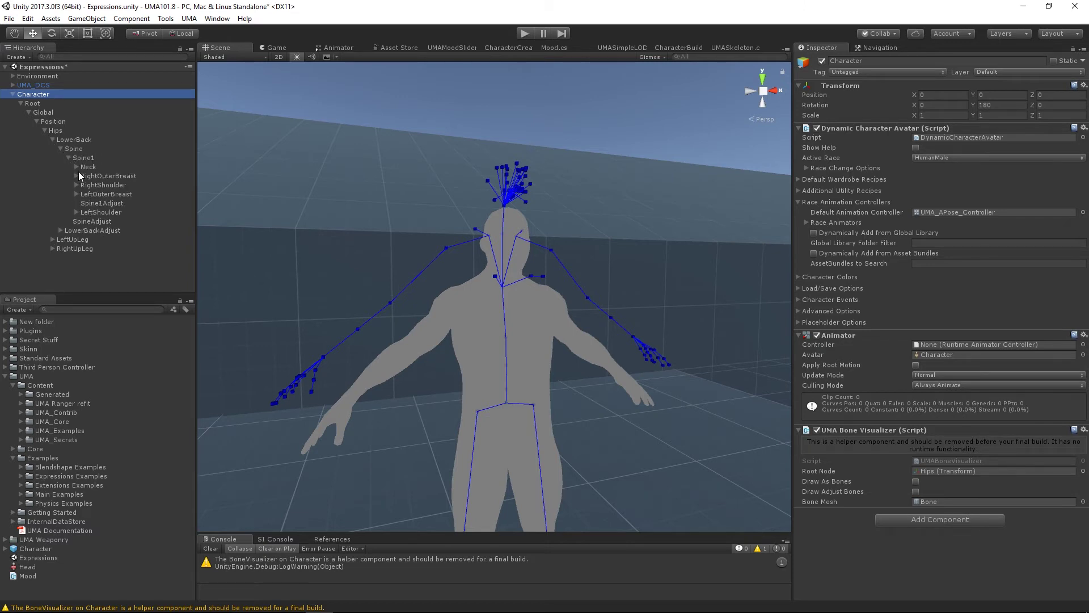
pyautogui.click(76, 212)
pyautogui.click(84, 240)
pyautogui.click(91, 250)
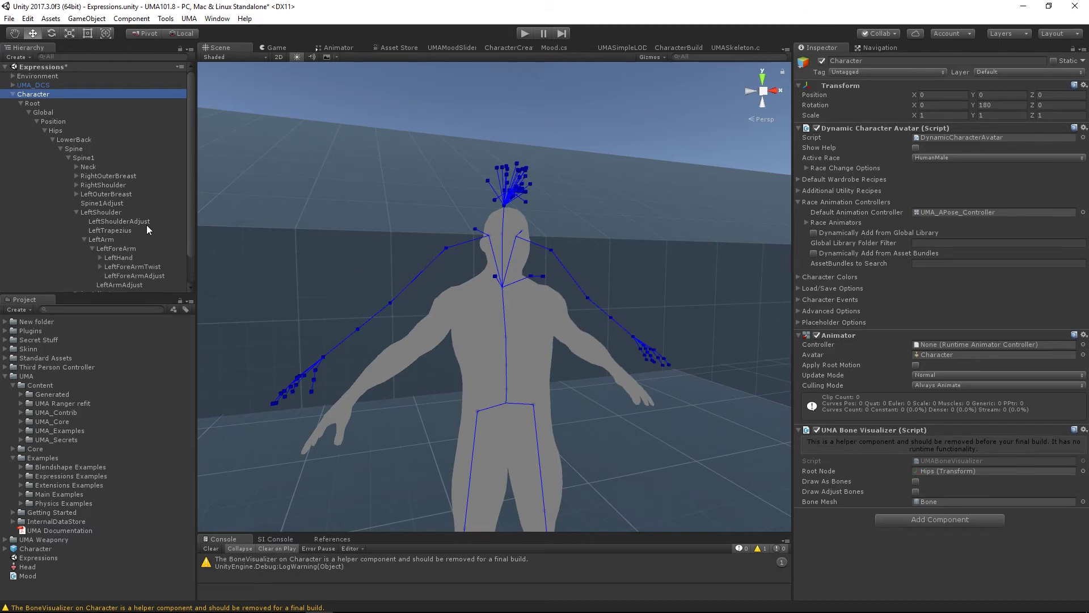
pyautogui.click(100, 257)
pyautogui.click(117, 257)
# Step: Create an empty child GameObject under LeftHand and name it 'Item'
pyautogui.moveTo(191, 202); pyautogui.dragTo(185, 236)
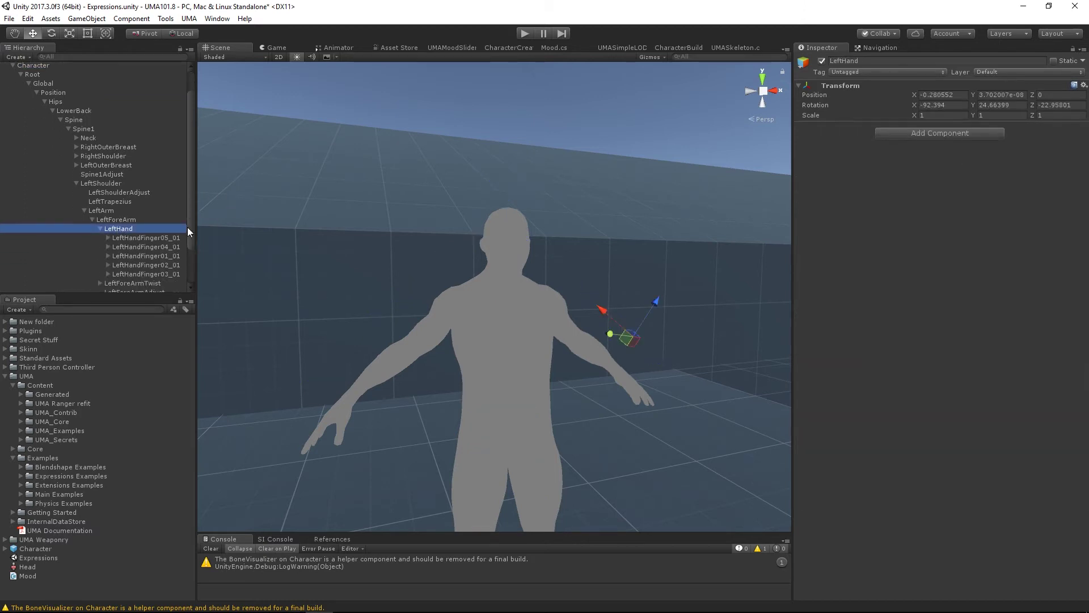
pyautogui.scroll(-2, 139, 196)
pyautogui.rightClick(120, 196)
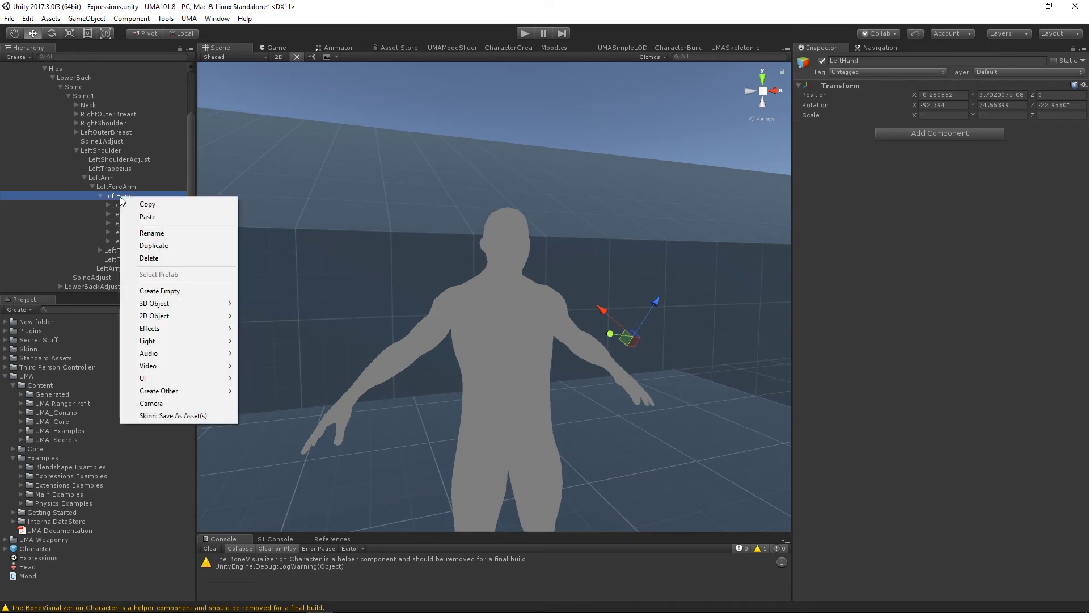
pyautogui.click(158, 291)
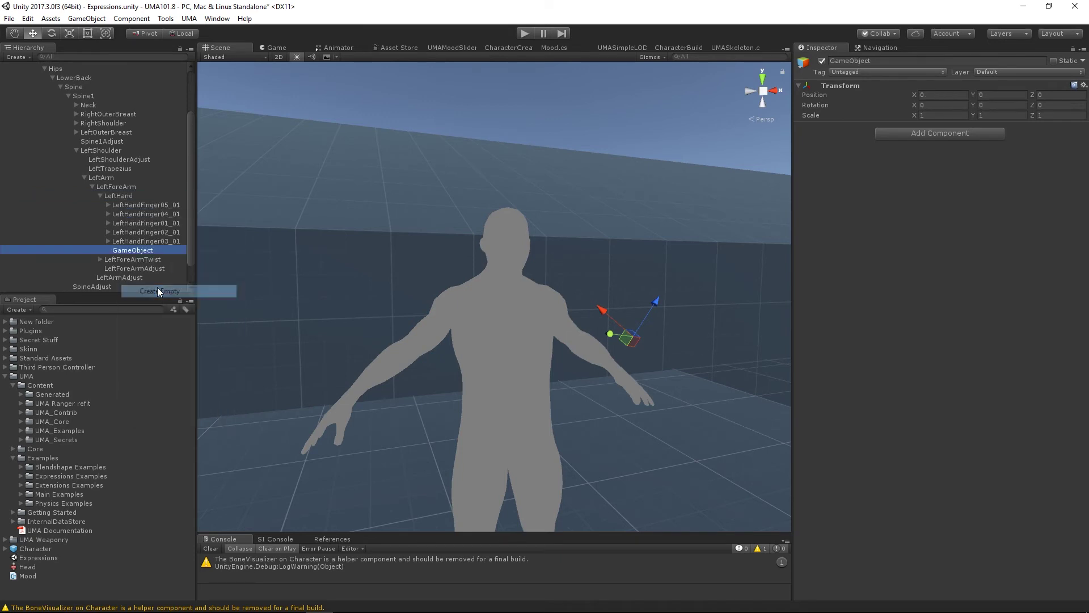
pyautogui.click(154, 251)
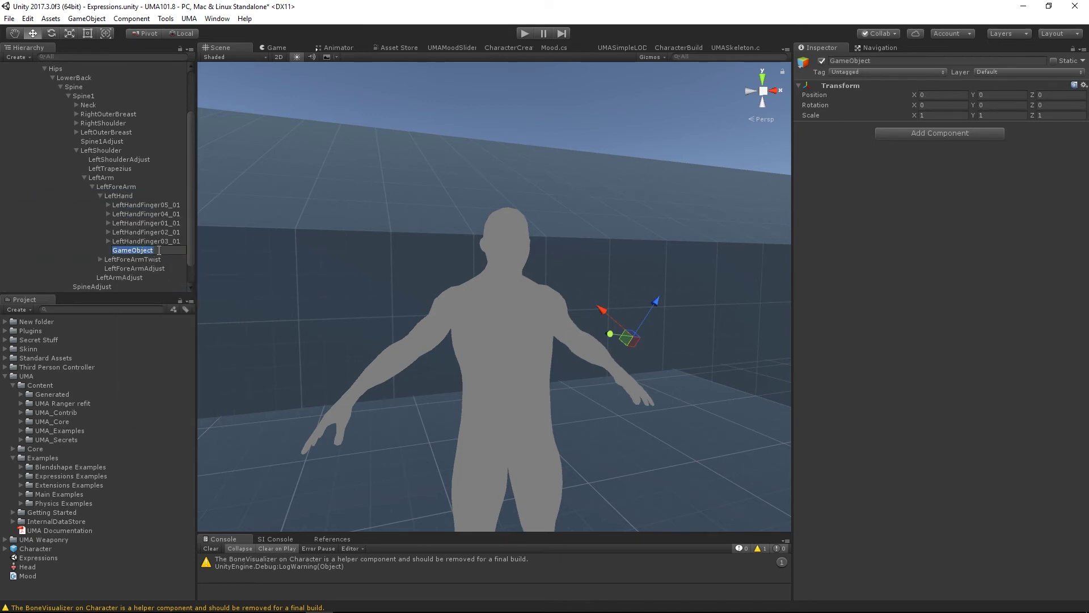
pyautogui.write('Item')
pyautogui.press('Return')
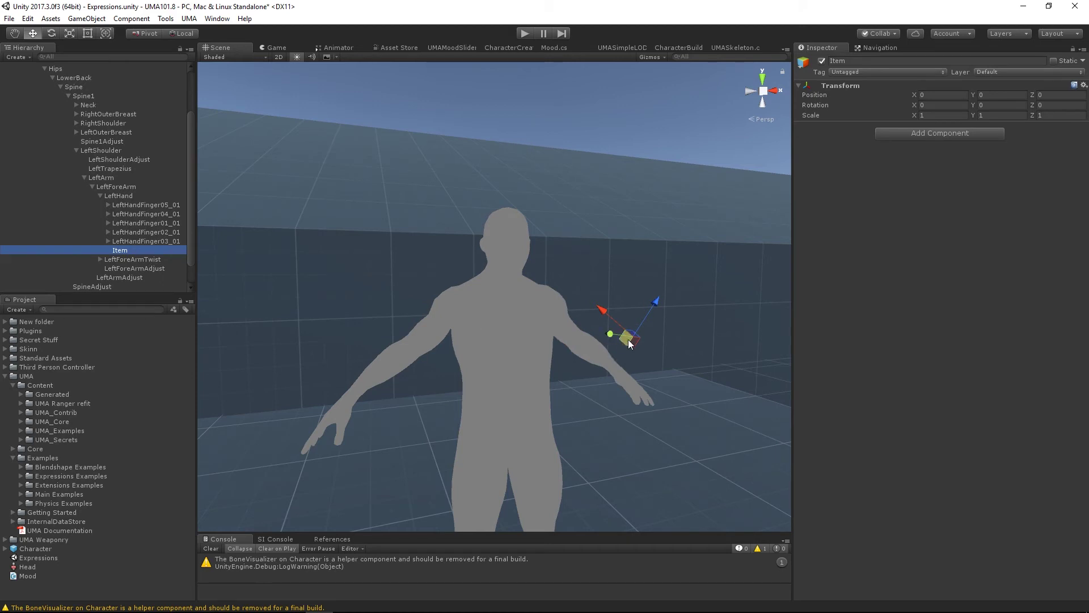
# Step: Unfold the right arm and create an empty 'Item' child under RightHand
pyautogui.click(75, 122)
pyautogui.click(92, 159)
pyautogui.click(100, 187)
pyautogui.click(128, 187)
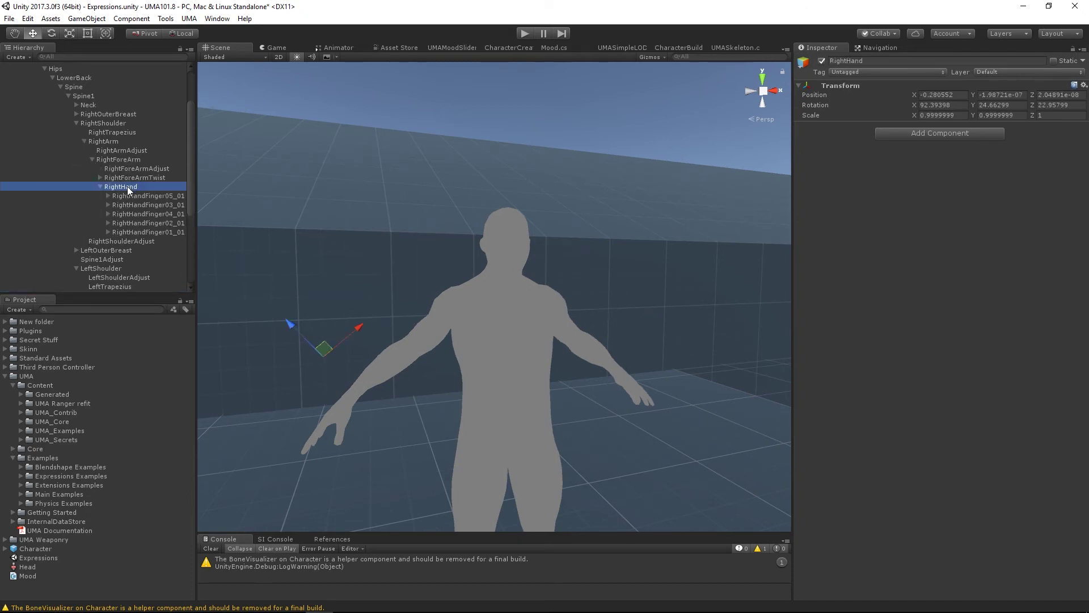
pyautogui.rightClick(132, 187)
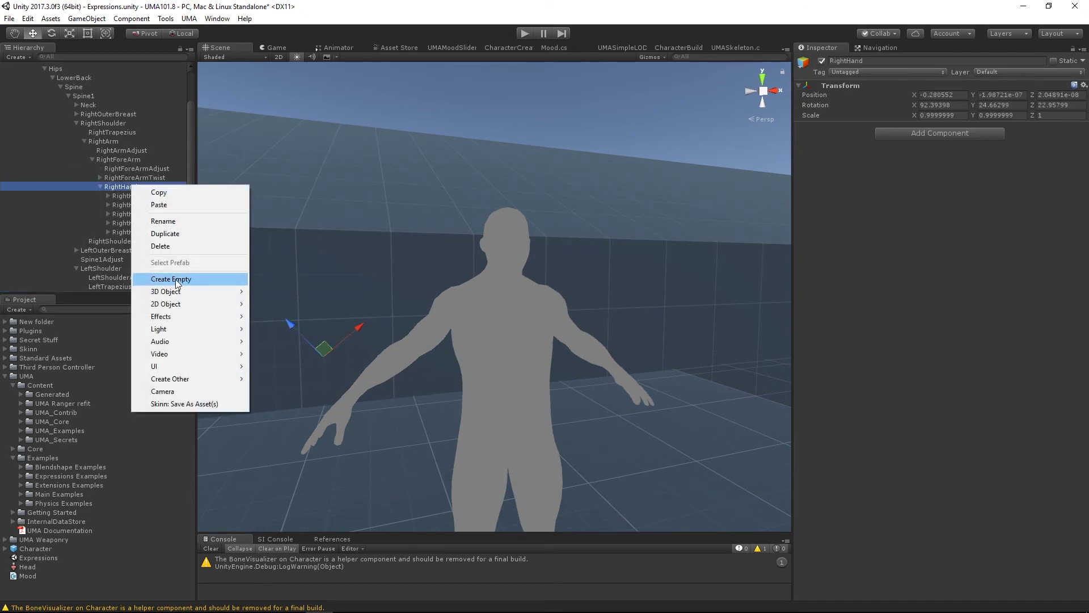
pyautogui.click(178, 282)
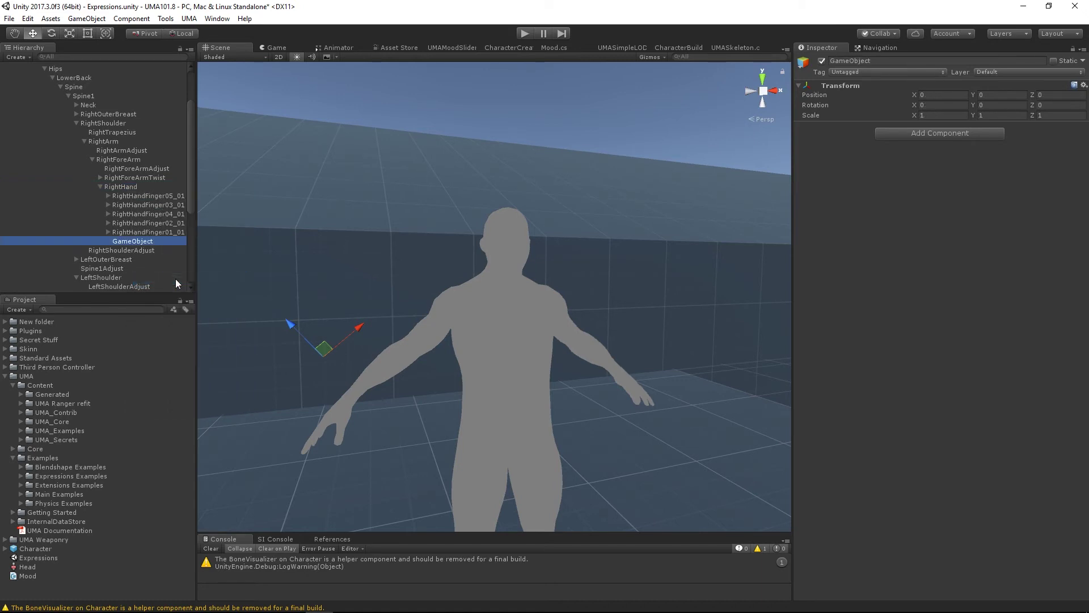
pyautogui.click(157, 241)
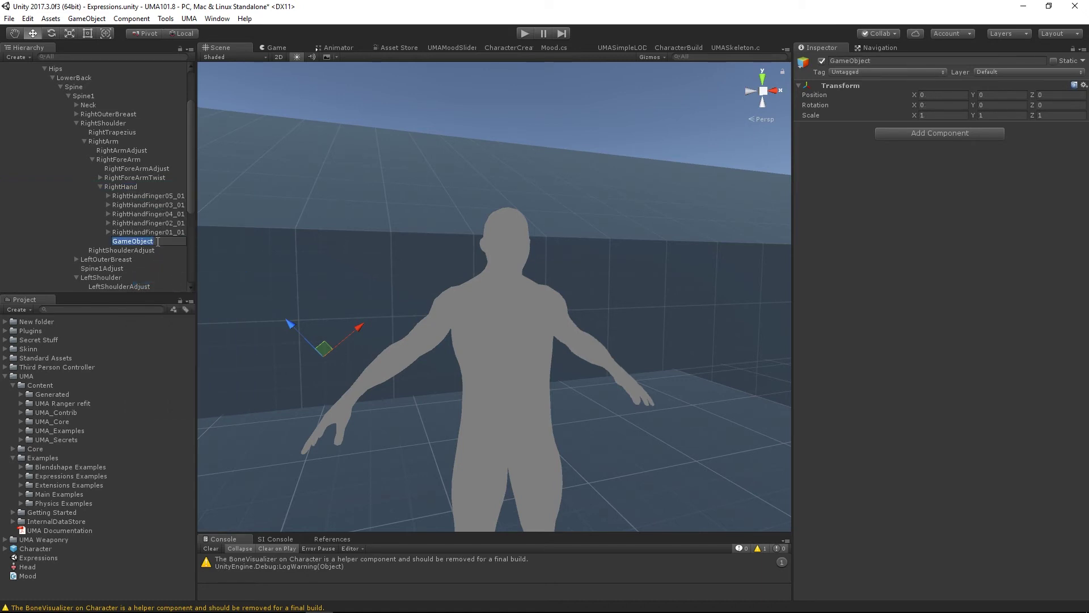
pyautogui.write('Item')
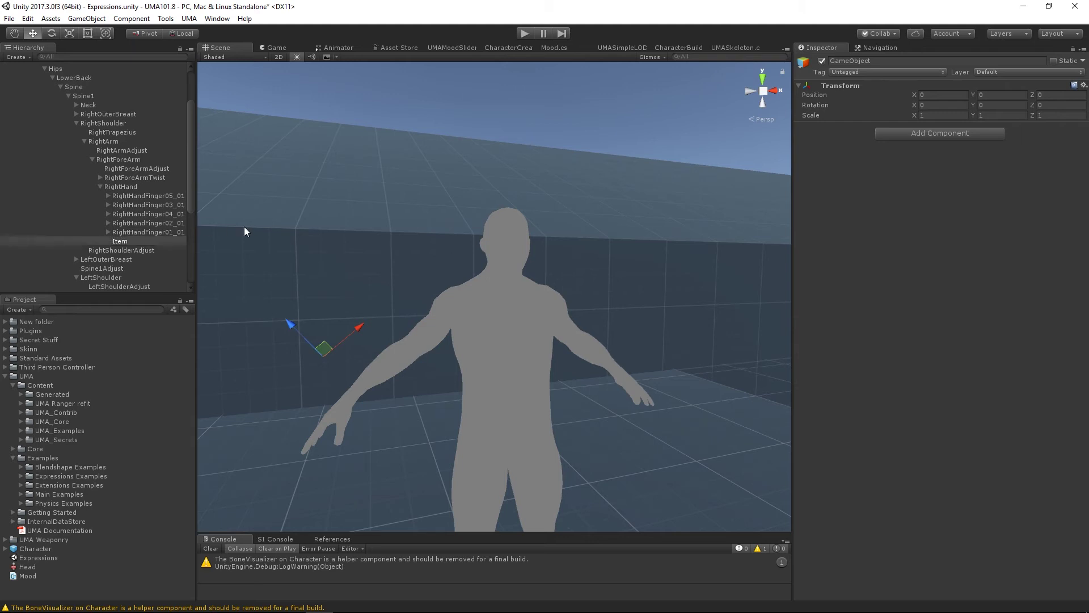
pyautogui.click(244, 227)
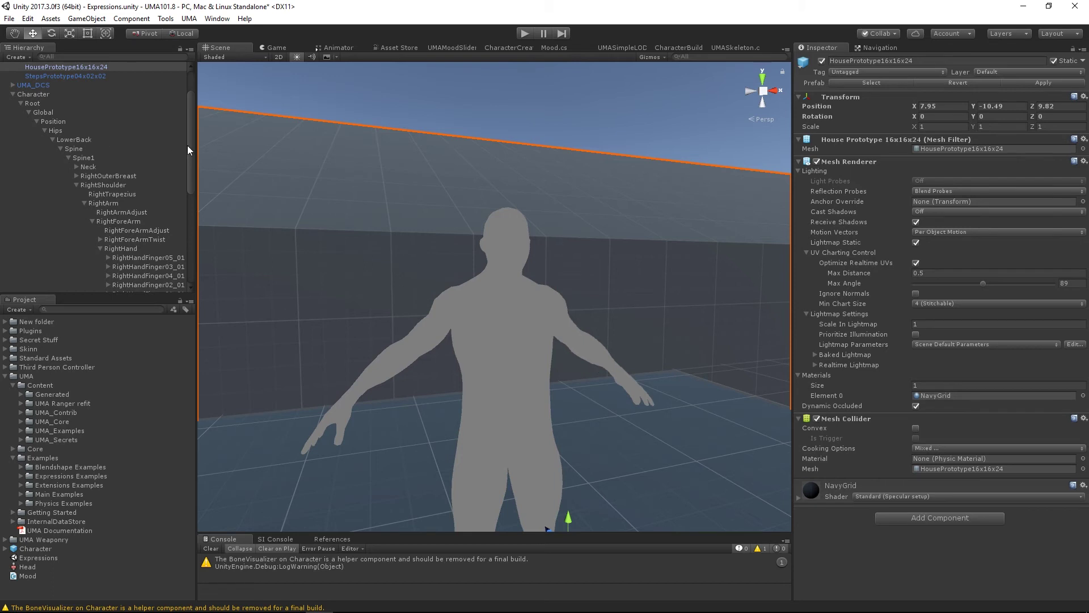
# Step: Compare the Item objects under the right and left hands
pyautogui.moveTo(189, 150); pyautogui.dragTo(192, 203)
pyautogui.click(143, 190)
pyautogui.click(136, 269)
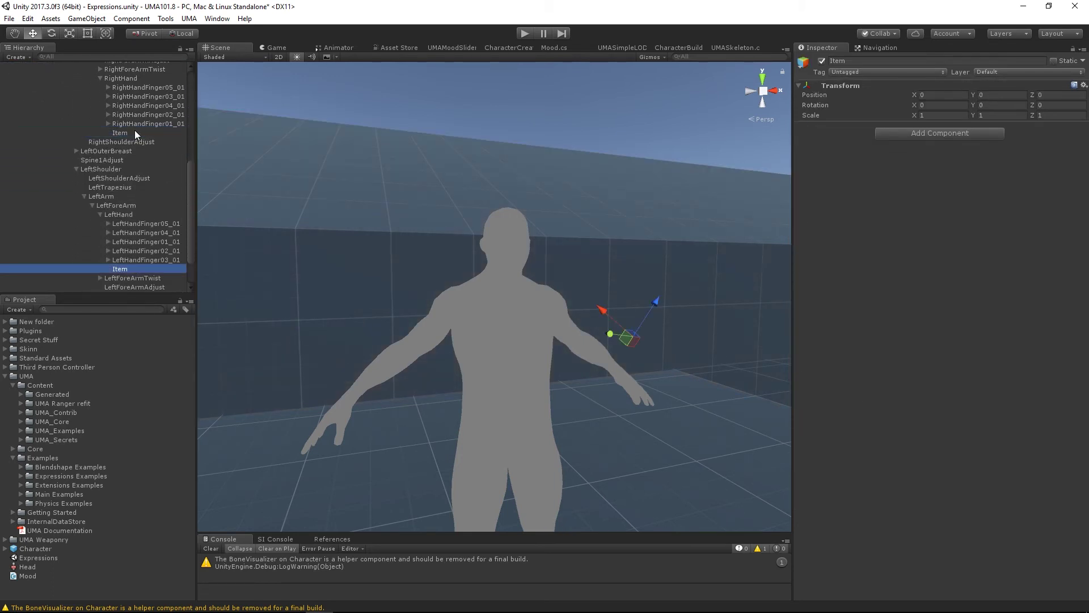
pyautogui.click(134, 131)
pyautogui.click(128, 269)
pyautogui.scroll(5, 187, 184)
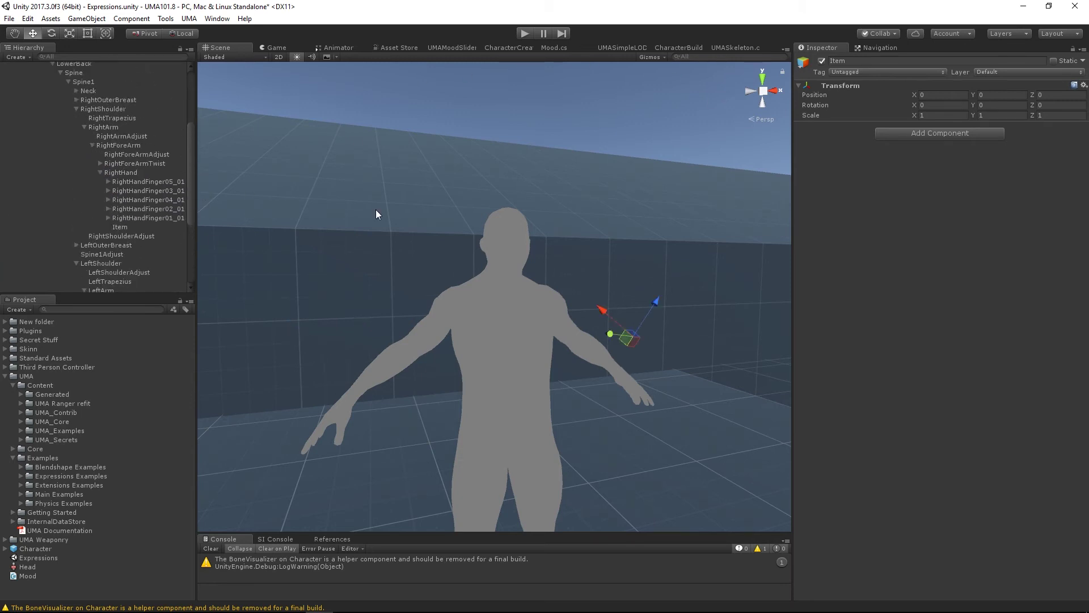
# Step: Run the scene and view the 'Item already exists in the dictionary' error's stack trace in an enlarged Console
pyautogui.click(526, 34)
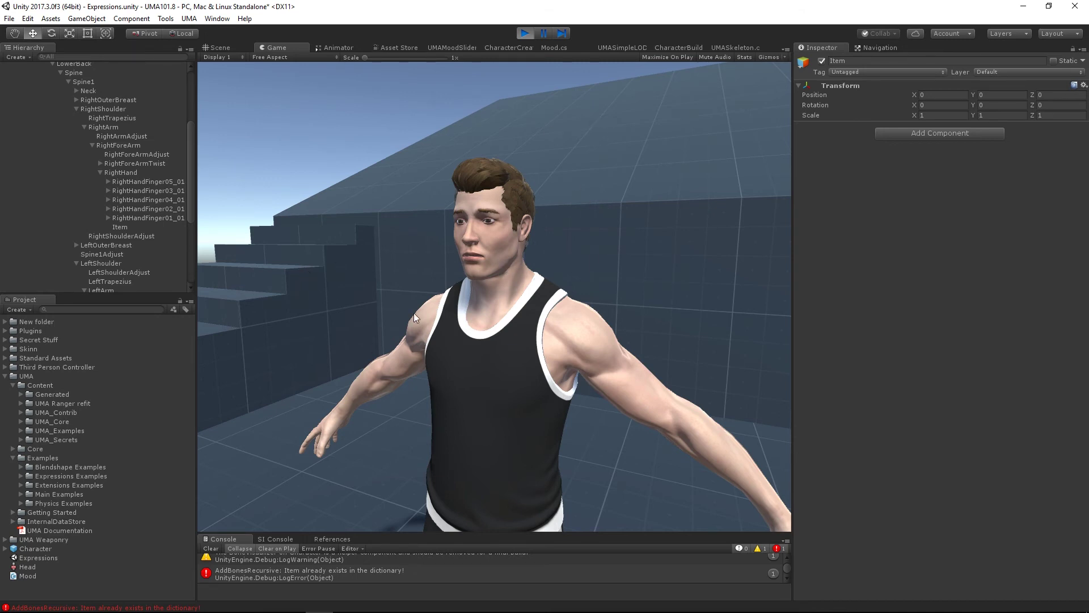
pyautogui.moveTo(317, 536); pyautogui.dragTo(326, 473)
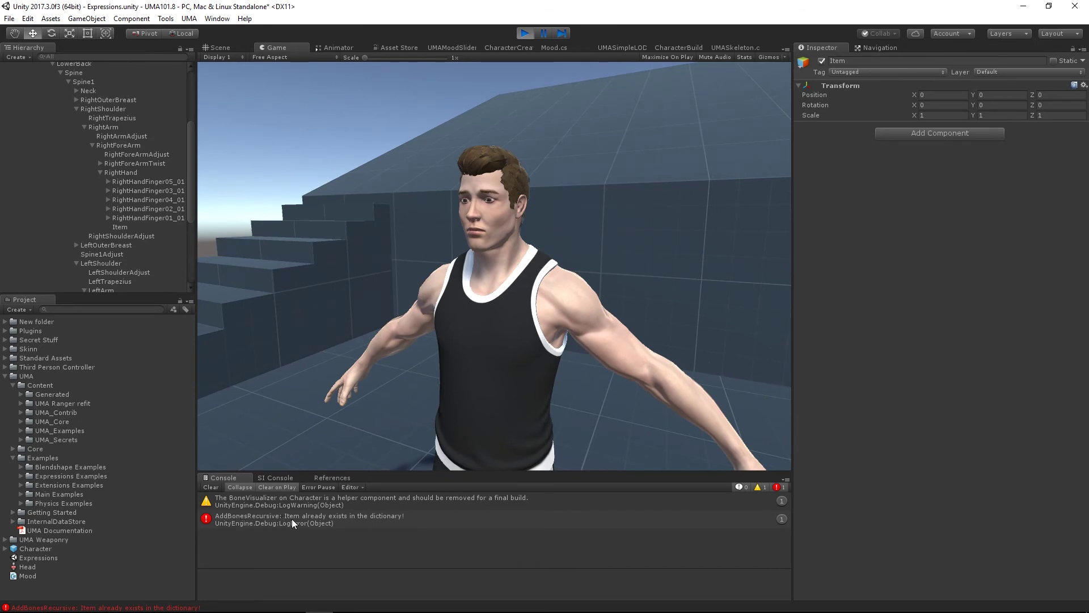
pyautogui.click(399, 522)
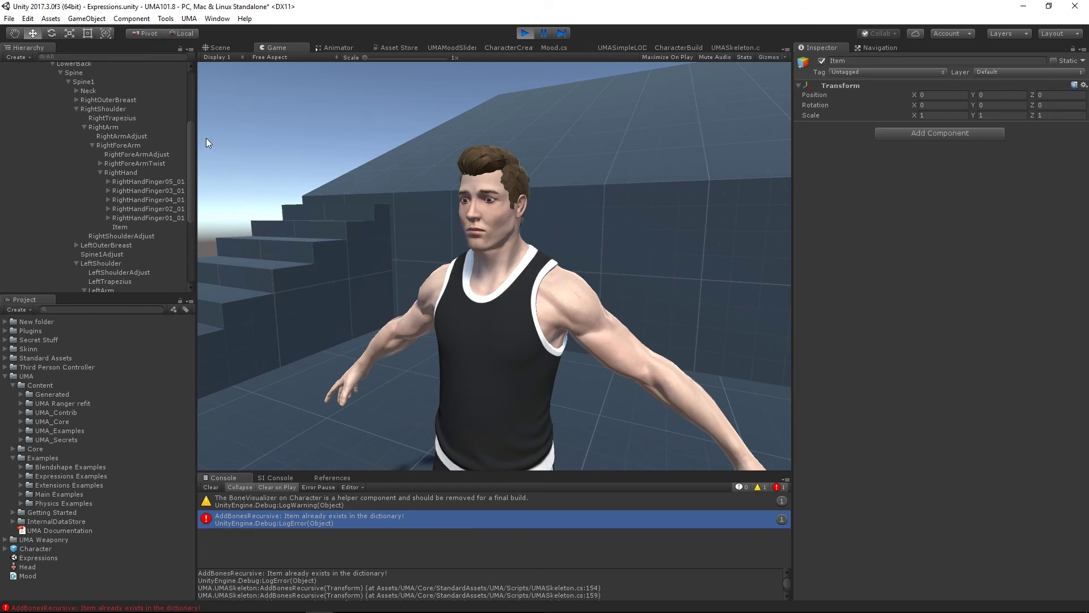
pyautogui.moveTo(190, 152); pyautogui.dragTo(199, 204)
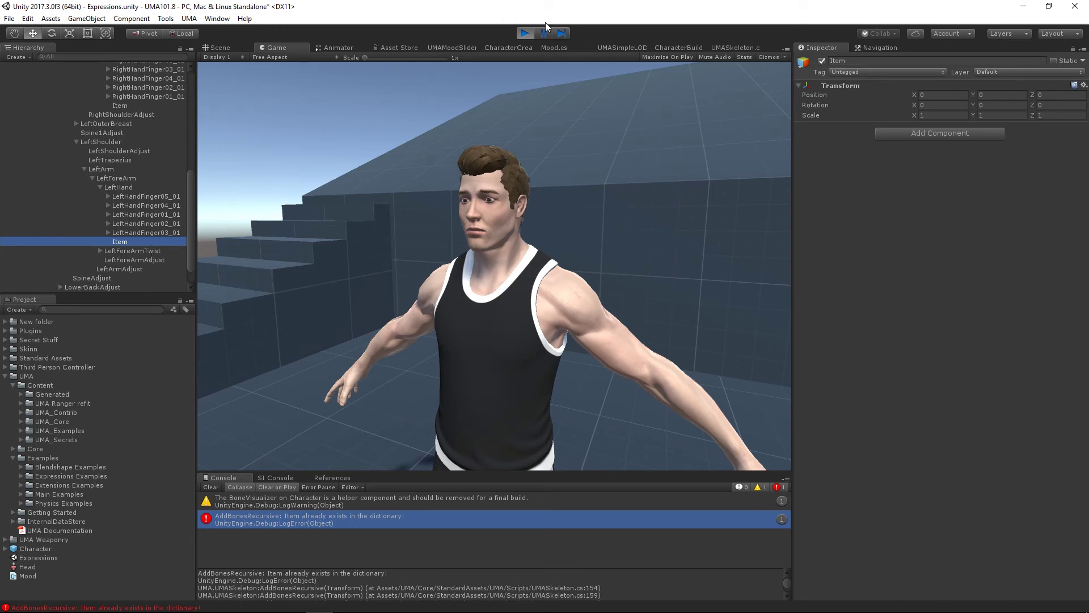
# Step: Stop play and rename the right-hand Item point to 'ItemR'
pyautogui.click(525, 33)
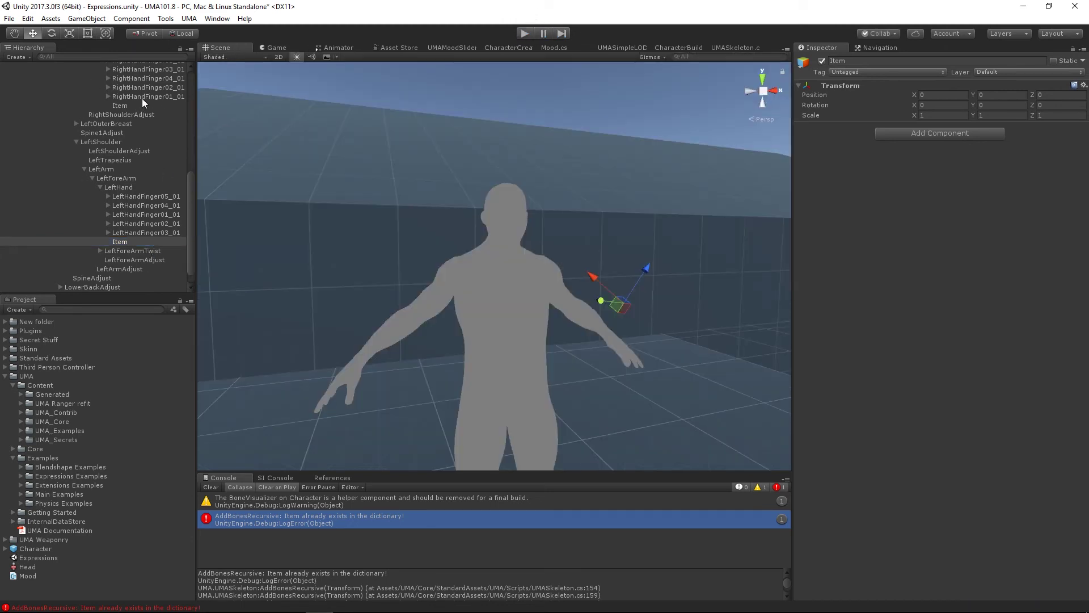
pyautogui.click(136, 105)
pyautogui.click(137, 105)
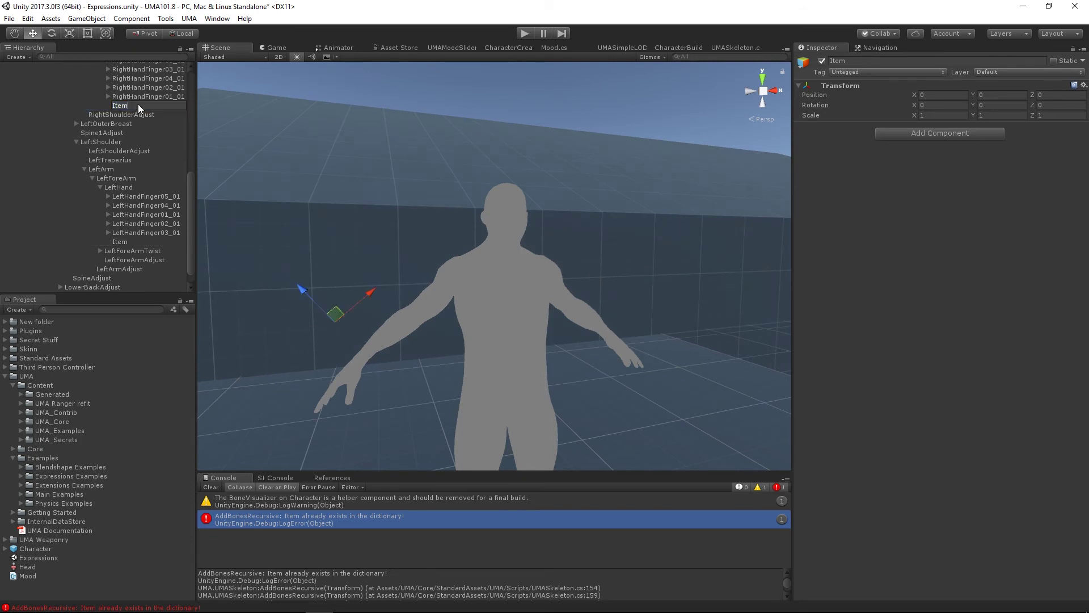
pyautogui.press('End')
pyautogui.write('R')
pyautogui.click(135, 241)
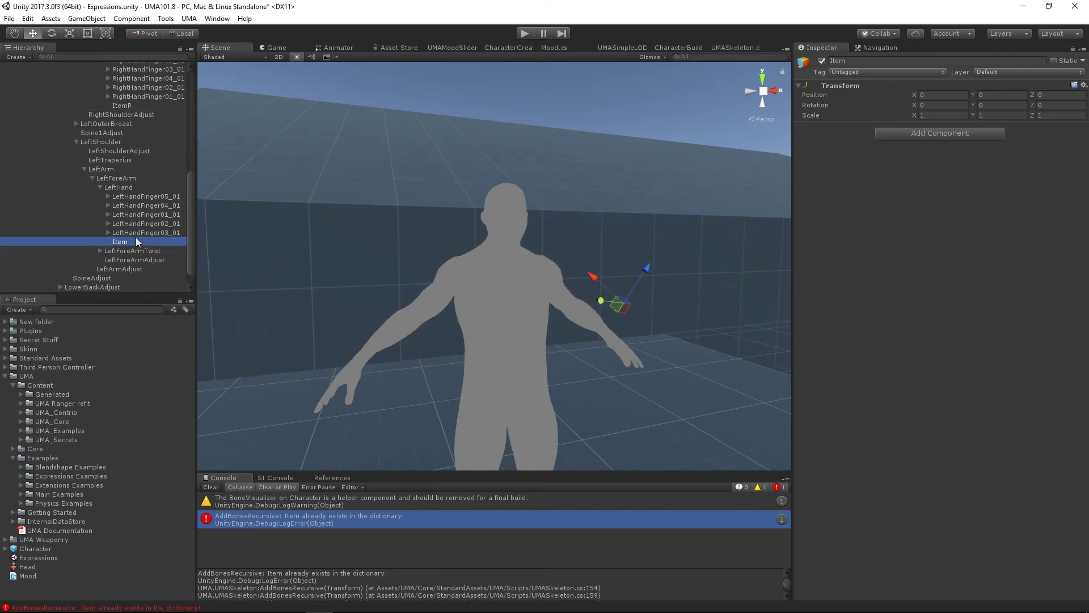
# Step: Rename the left-hand Item point to 'ItemL' and run the scene again
pyautogui.click(138, 243)
pyautogui.write('L')
pyautogui.press('Return')
pyautogui.click(524, 34)
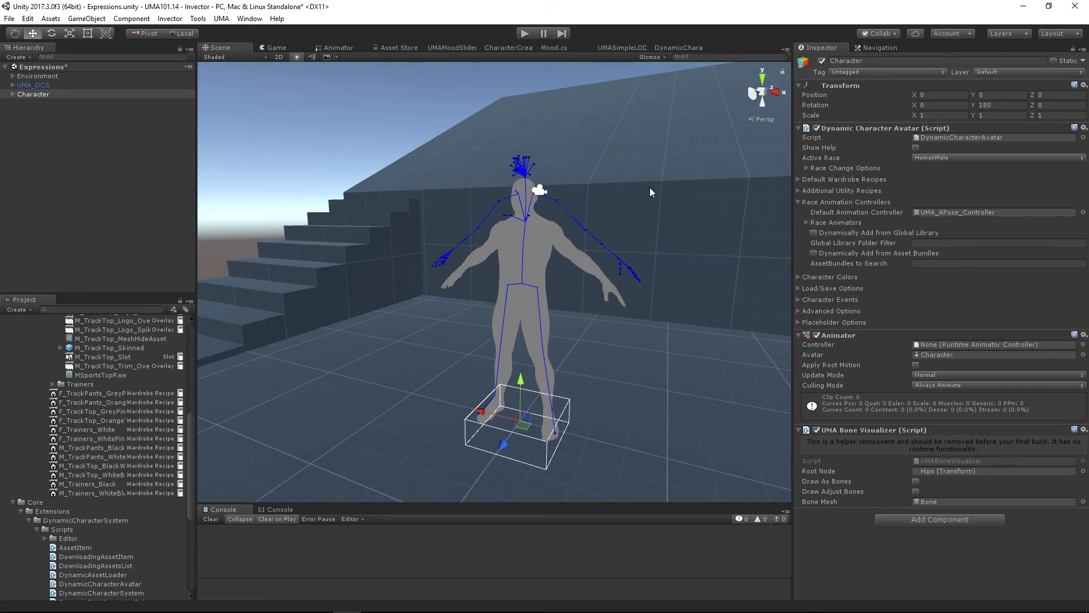
pyautogui.moveTo(649, 189); pyautogui.dragTo(655, 188, button='middle')
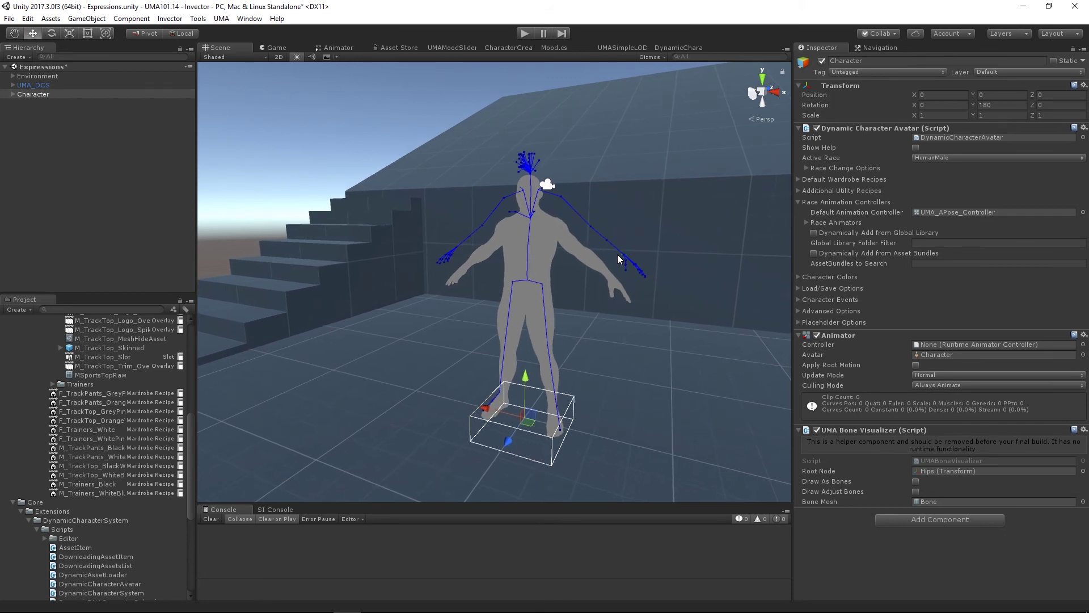
pyautogui.scroll(2, 642, 336)
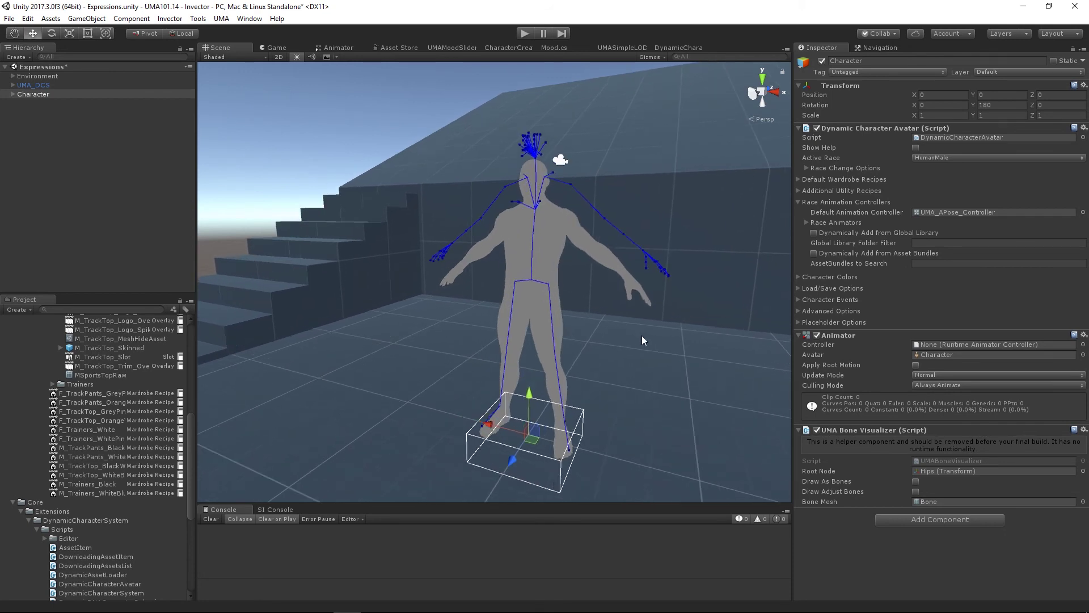
pyautogui.scroll(2, 642, 199)
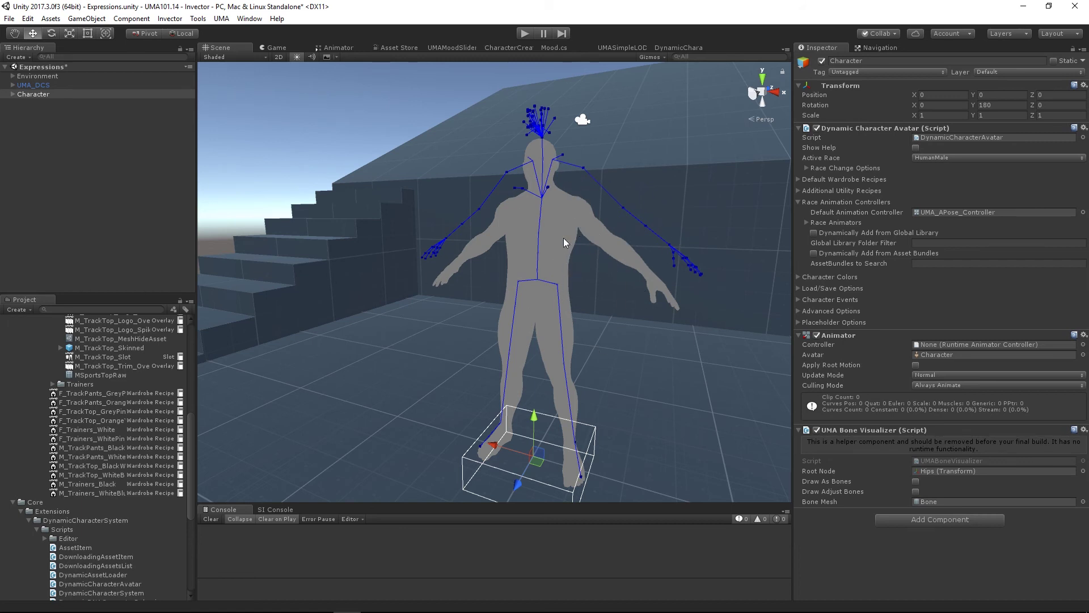
pyautogui.click(27, 96)
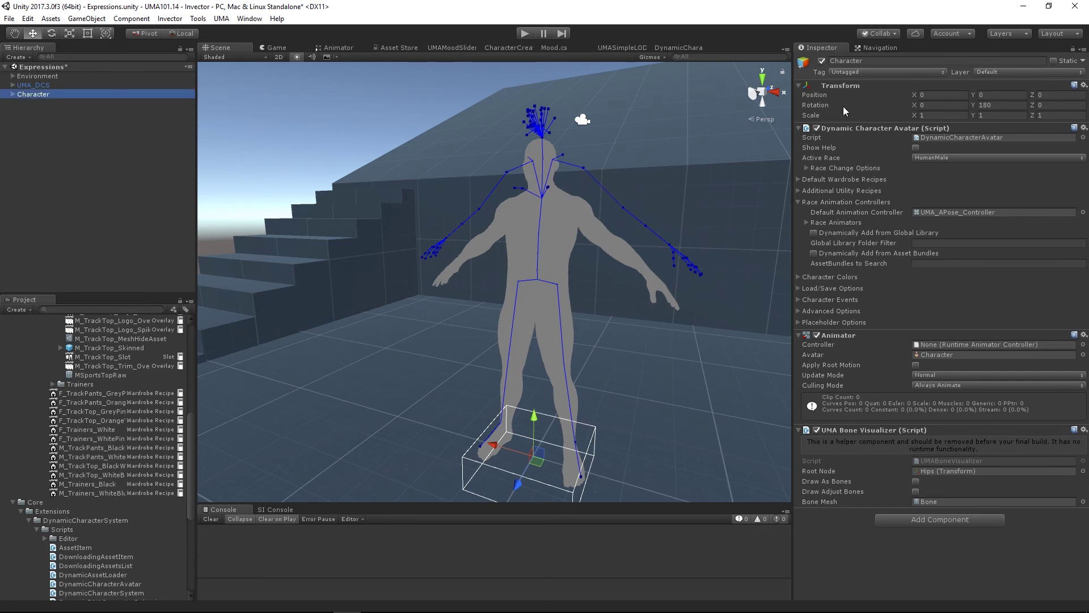
# Step: Open the DynamicCharacterAvatar script at the preview scale on line 444
pyautogui.doubleClick(948, 138)
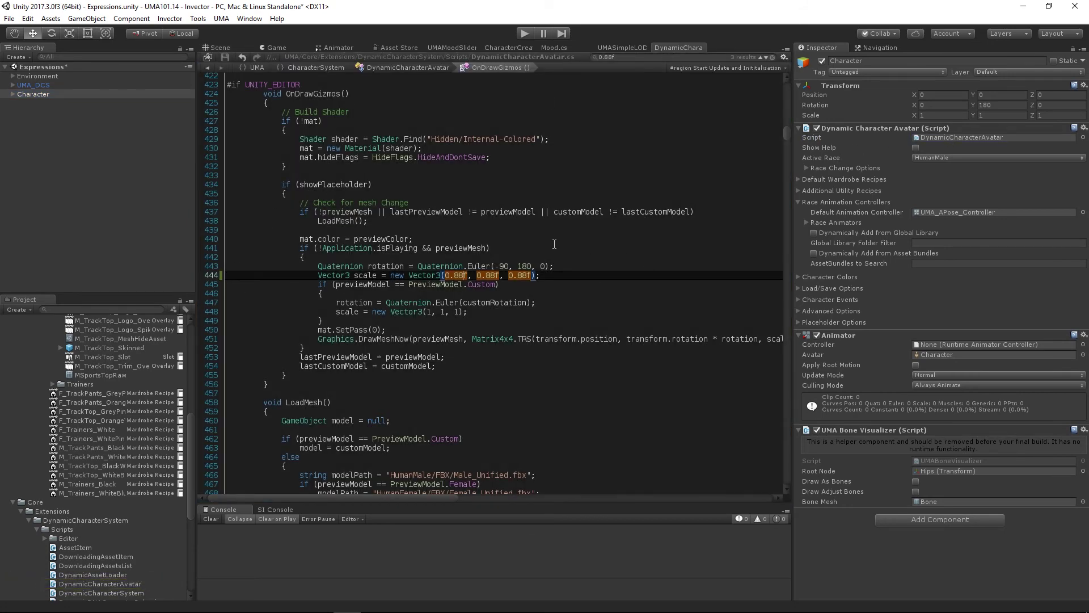
pyautogui.press('Down')
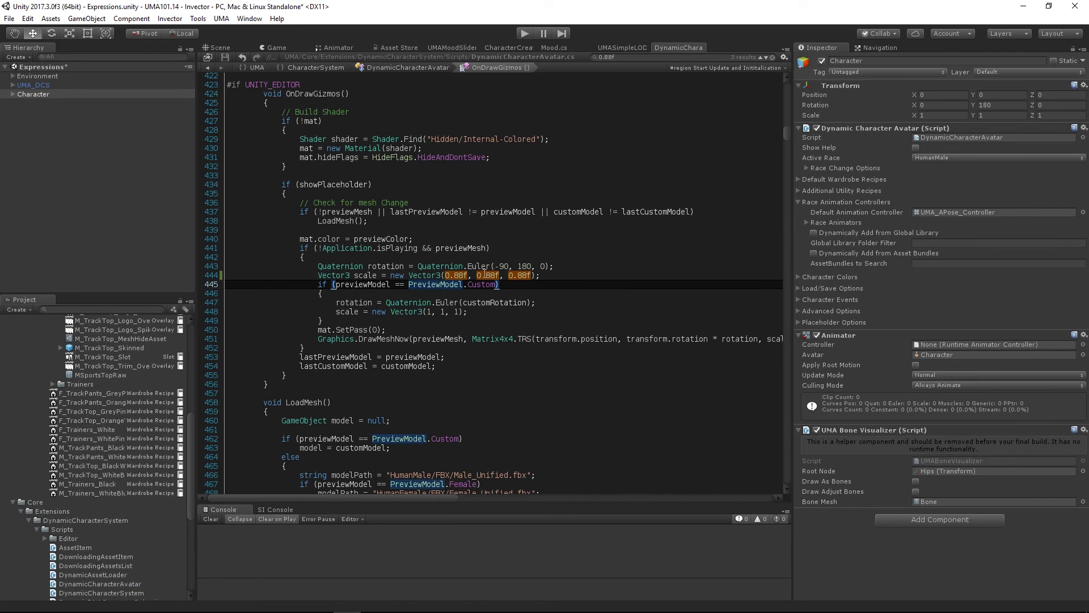
pyautogui.click(460, 275)
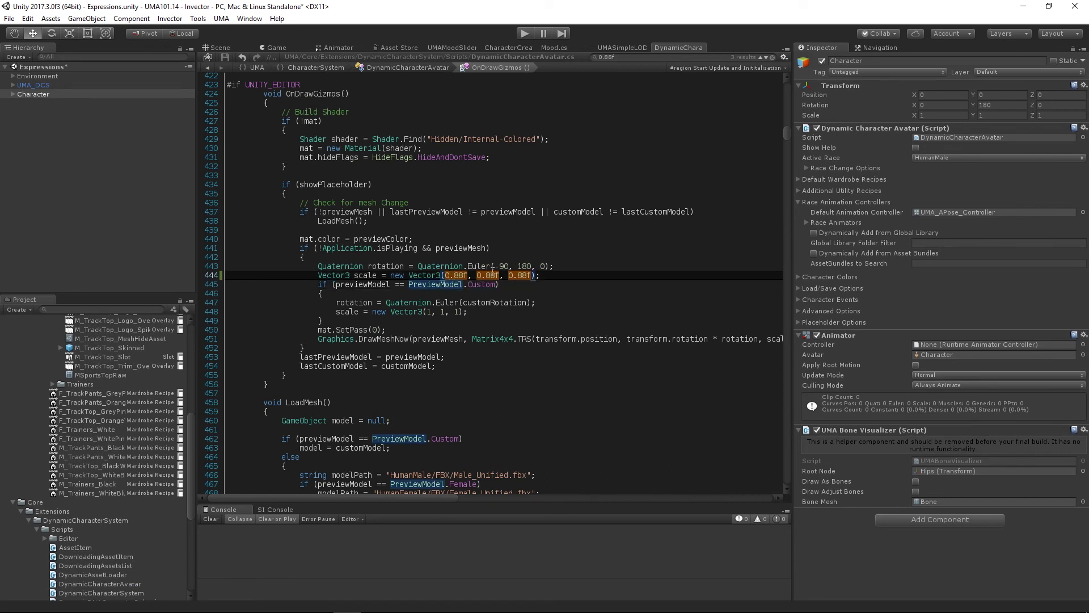
pyautogui.click(509, 273)
# Step: Replace the three 0.88f scale values with 1f and save the script
pyautogui.doubleClick(447, 276)
pyautogui.write('1')
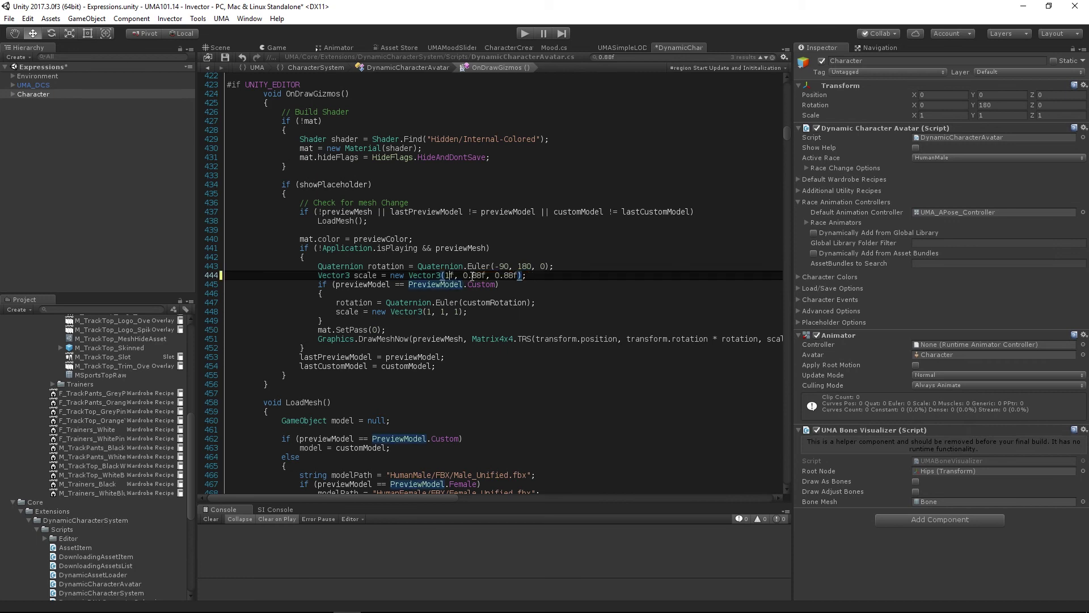
pyautogui.doubleClick(468, 276)
pyautogui.write('1')
pyautogui.doubleClick(486, 277)
pyautogui.write('1')
pyautogui.click(225, 56)
pyautogui.click(221, 49)
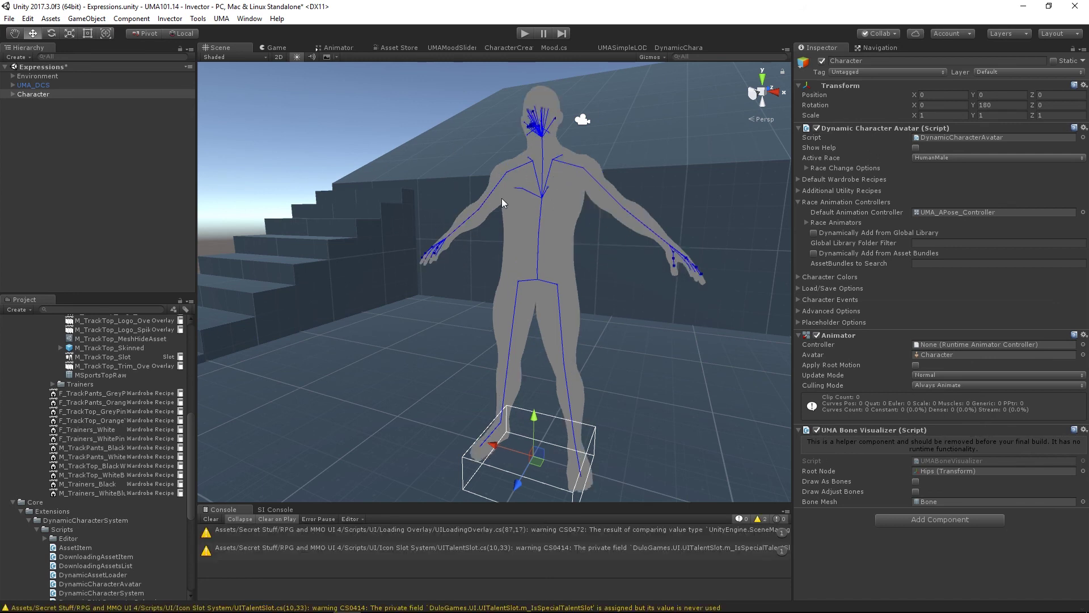
# Step: Pan the Scene view to check the enlarged grey preview mesh now encloses the blue skeleton
pyautogui.moveTo(622, 235); pyautogui.dragTo(582, 248, button='middle')
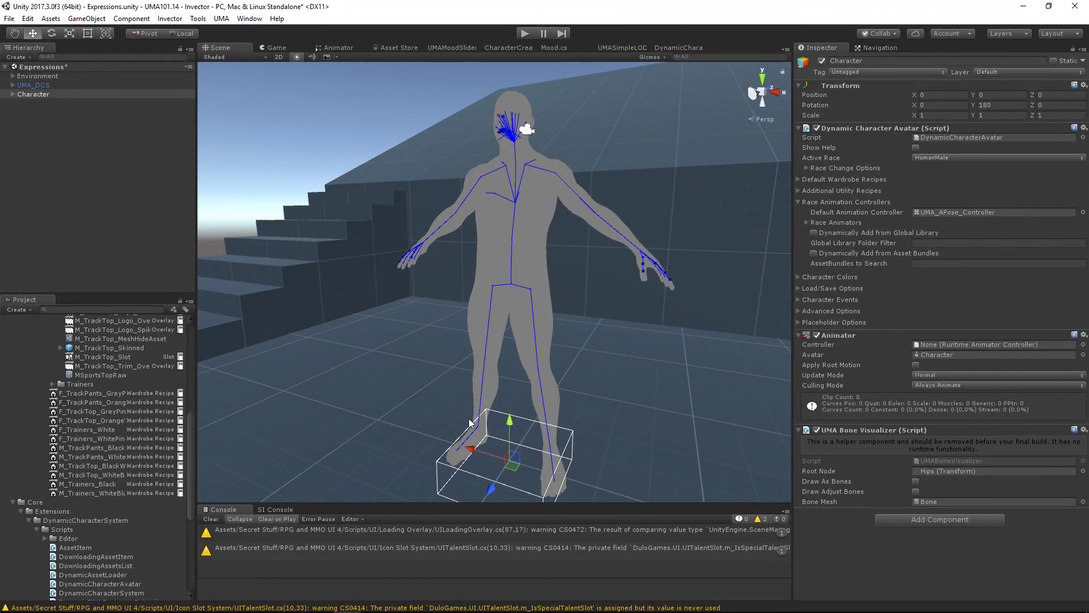